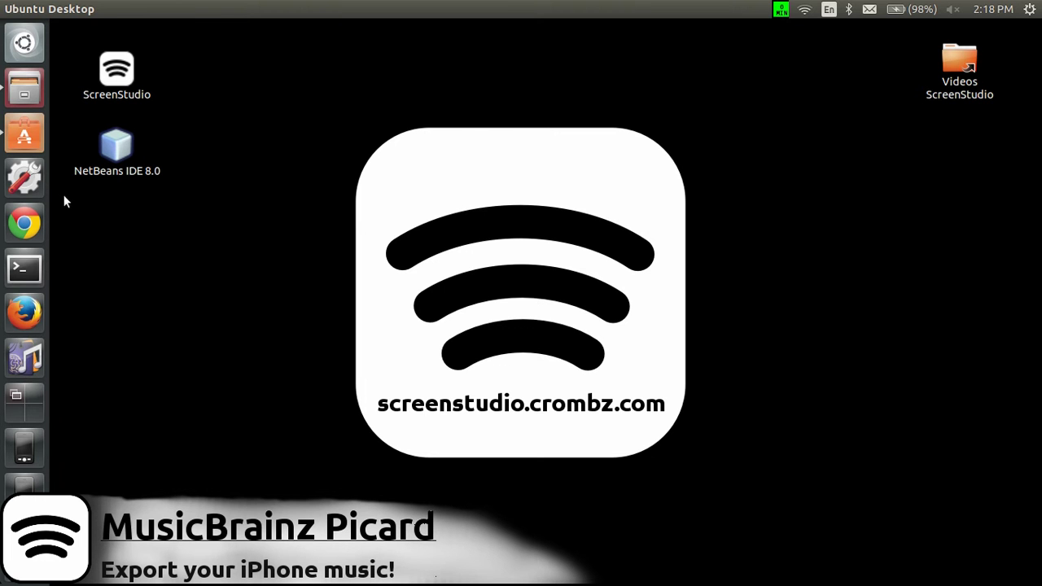
- After briefly opening the software store, browse the iPhone's storage and open its Purchases folder
click(24, 139)
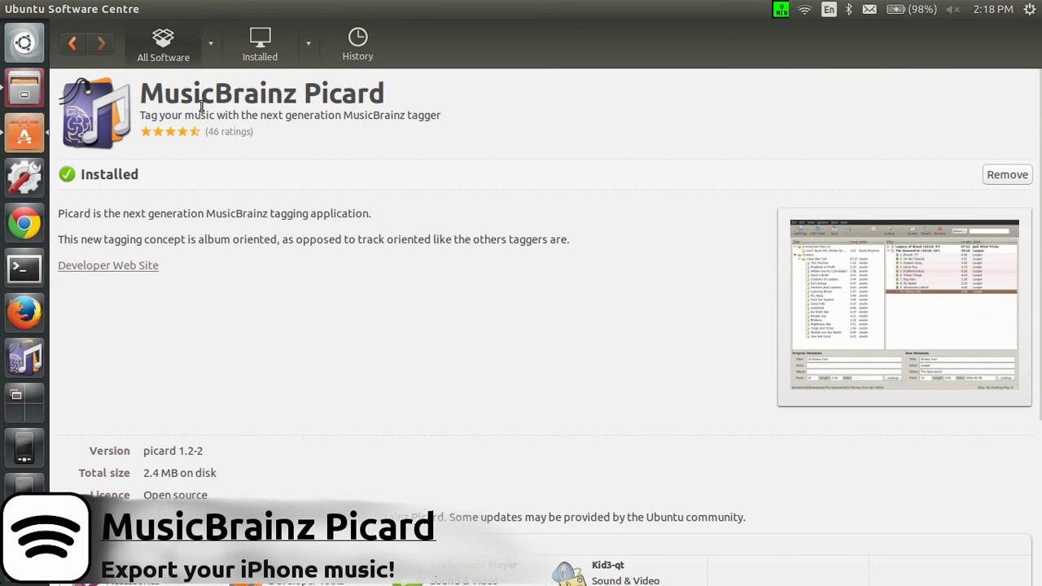
click(9, 9)
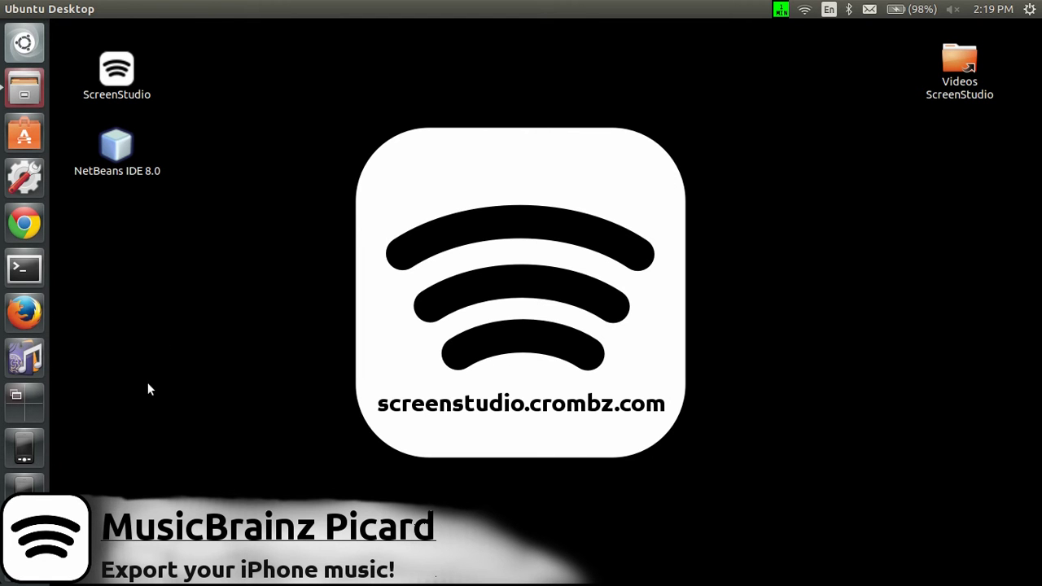
click(22, 453)
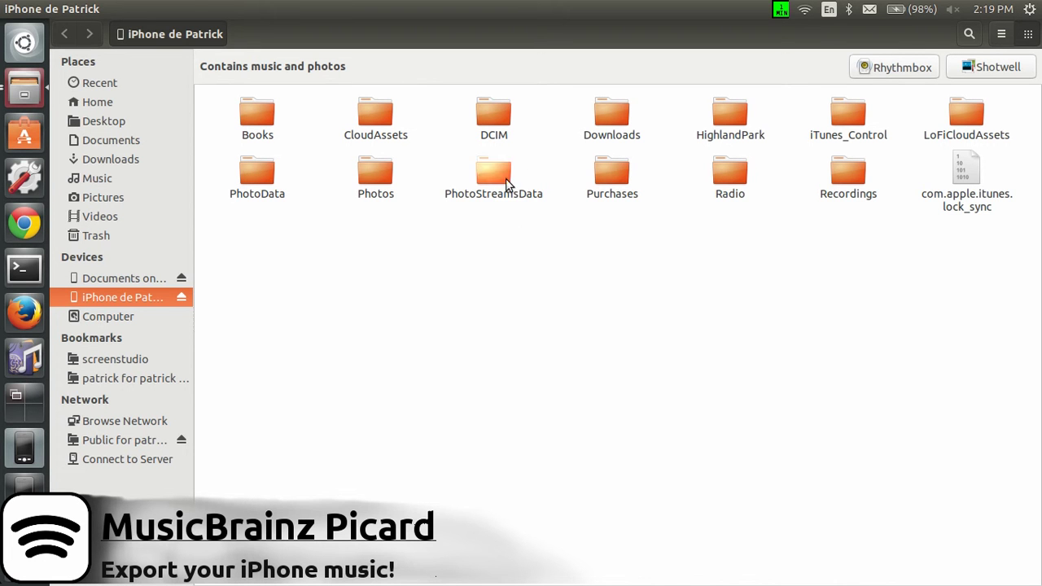
double_click(610, 176)
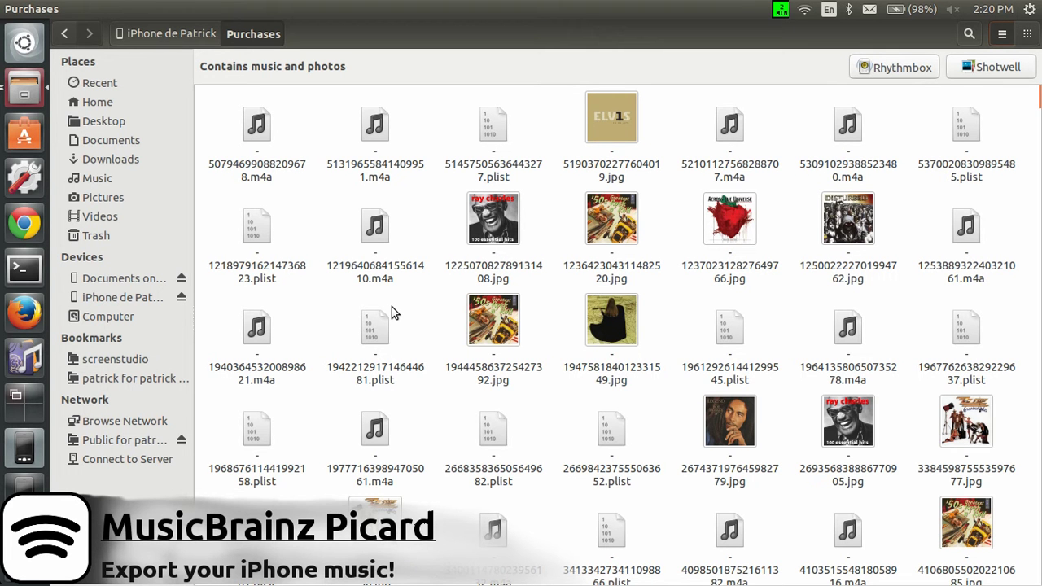
- Switch Purchases to list view and select all 28 .m4a audio files
click(998, 35)
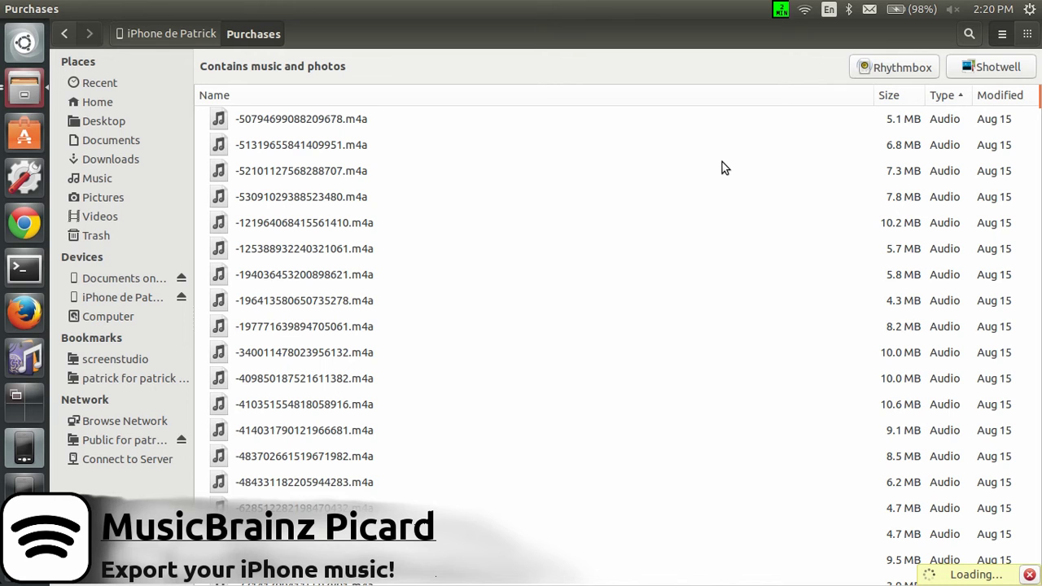
click(340, 120)
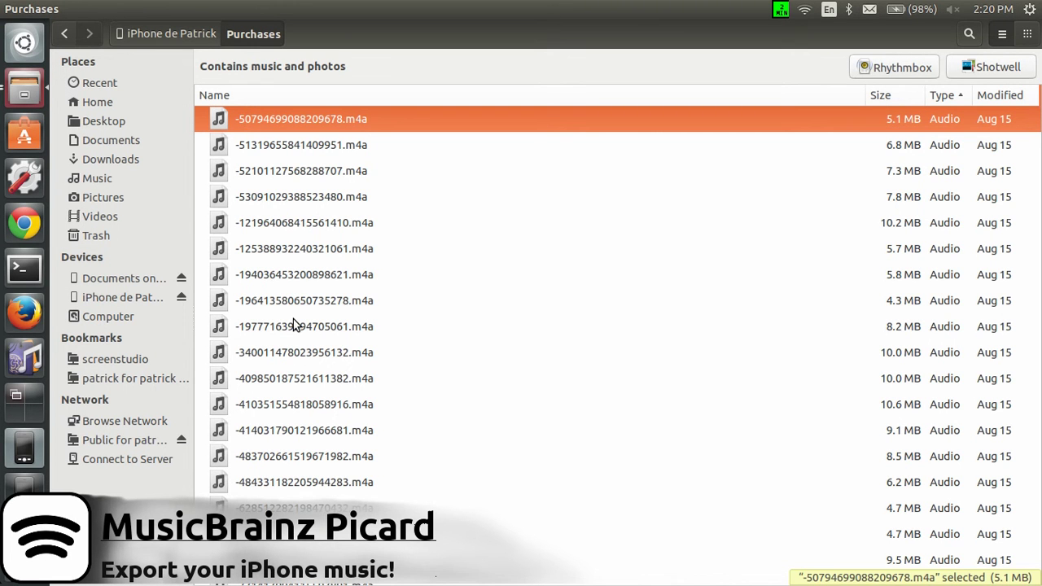
key(shift+Down)
key(shift+Down)
key(shift+Down)
key(shift+Down)
key(shift+Down)
key(shift+Down)
key(shift+Down)
key(shift+Down)
key(shift+Down)
key(shift+Down)
key(shift+Down)
key(shift+Down)
key(shift+Down)
key(shift+Down)
key(shift+Down)
key(shift+Down)
key(shift+Down)
key(shift+Down)
key(shift+Down)
key(shift+Down)
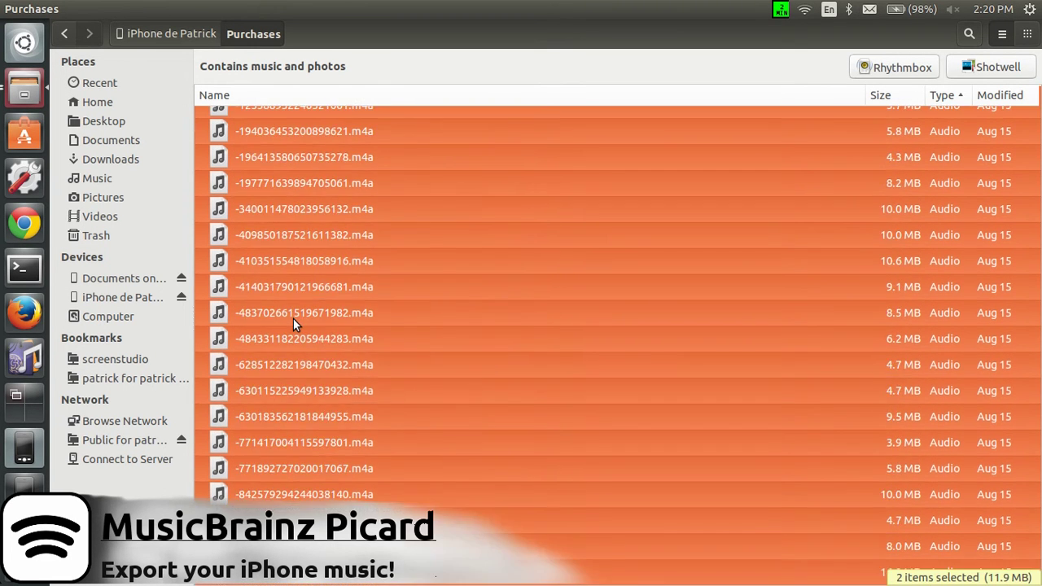
key(shift+Down)
key(shift+Down)
key(shift+Down)
key(shift+Down)
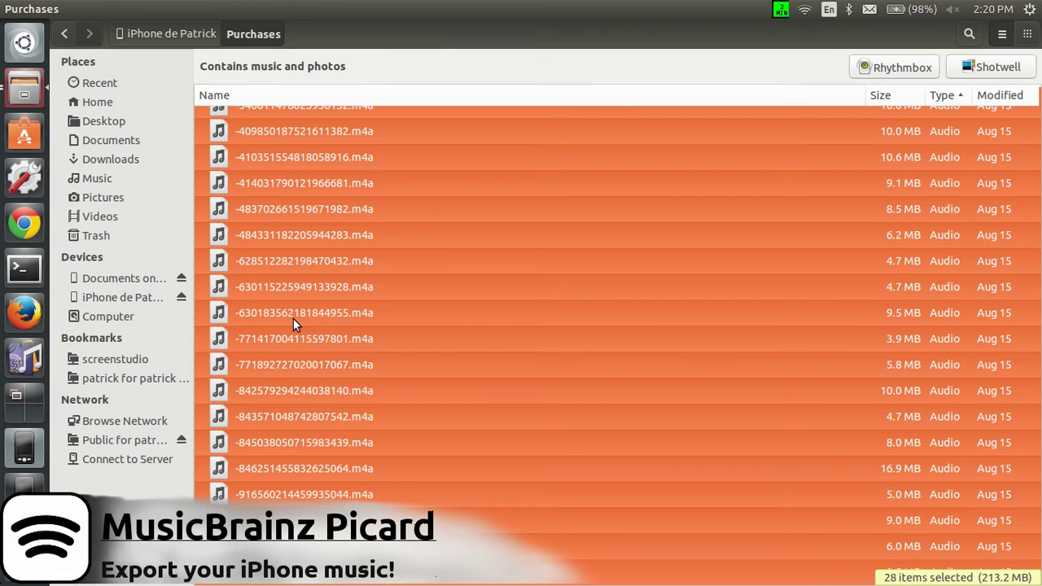
- Copy the 28 selected .m4a songs and paste them into Music/From iPhone
right_click(377, 291)
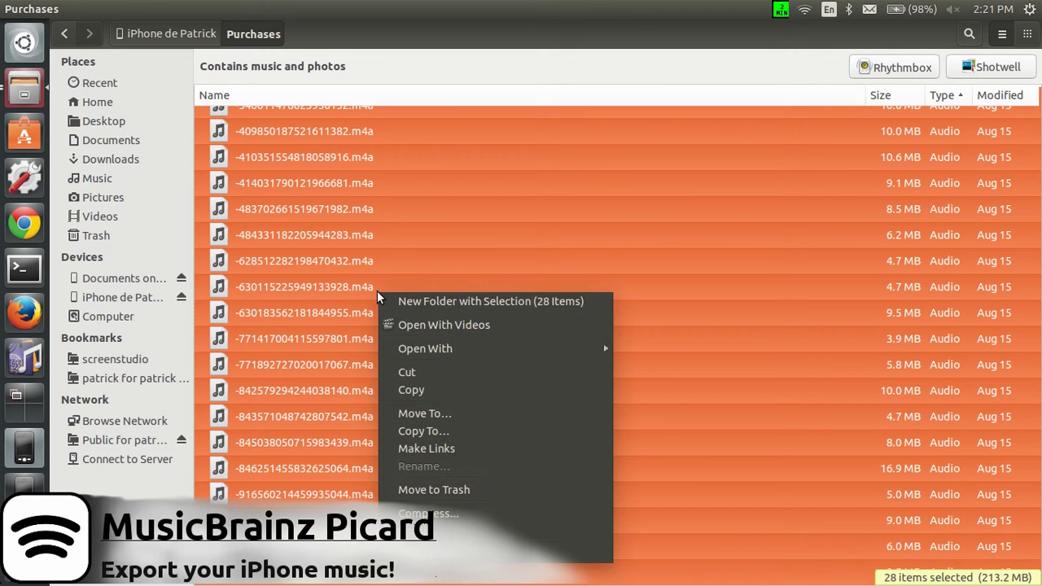
click(440, 391)
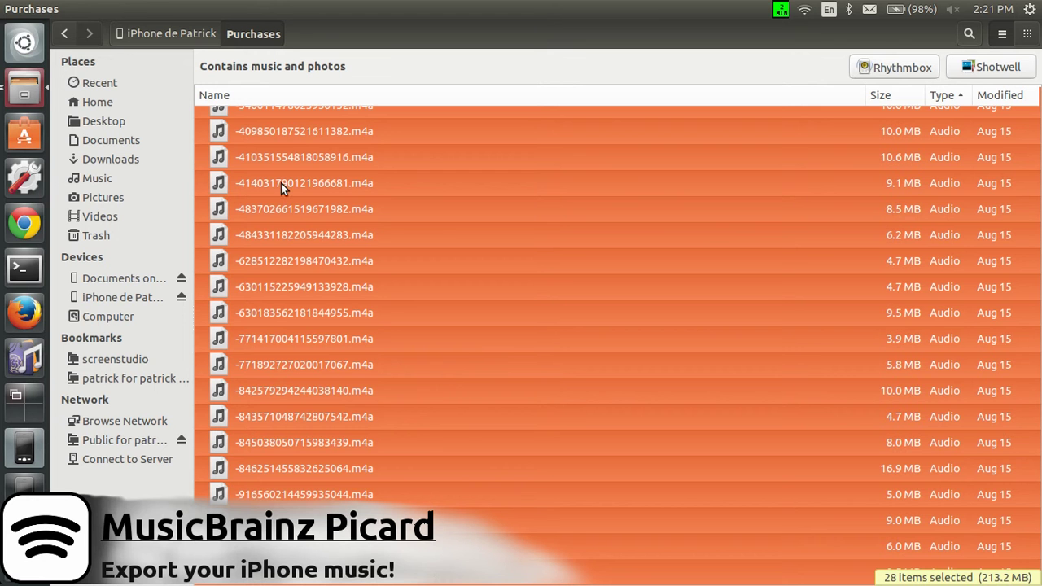
click(31, 82)
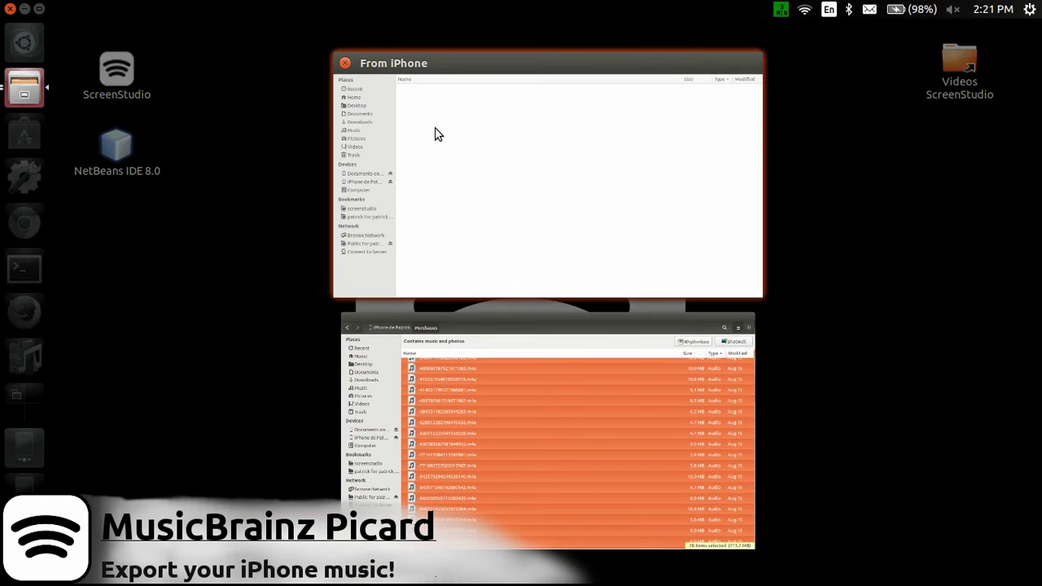
click(437, 133)
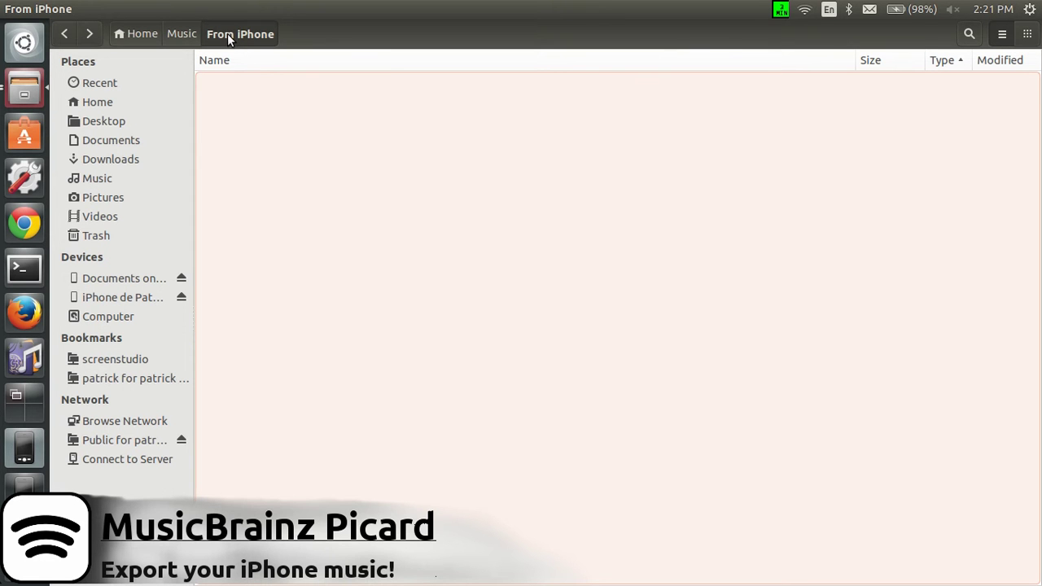
right_click(340, 155)
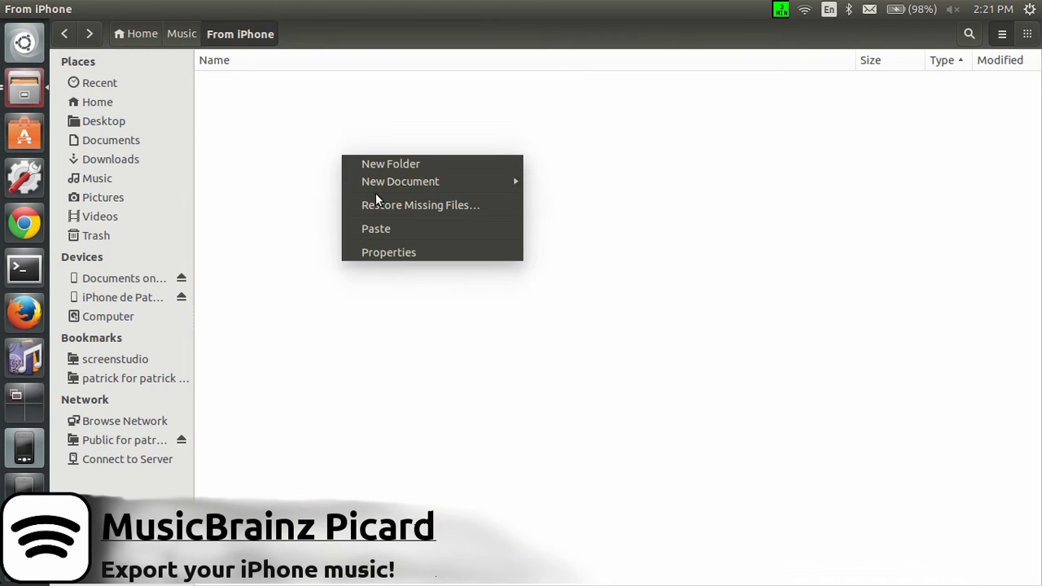
click(397, 223)
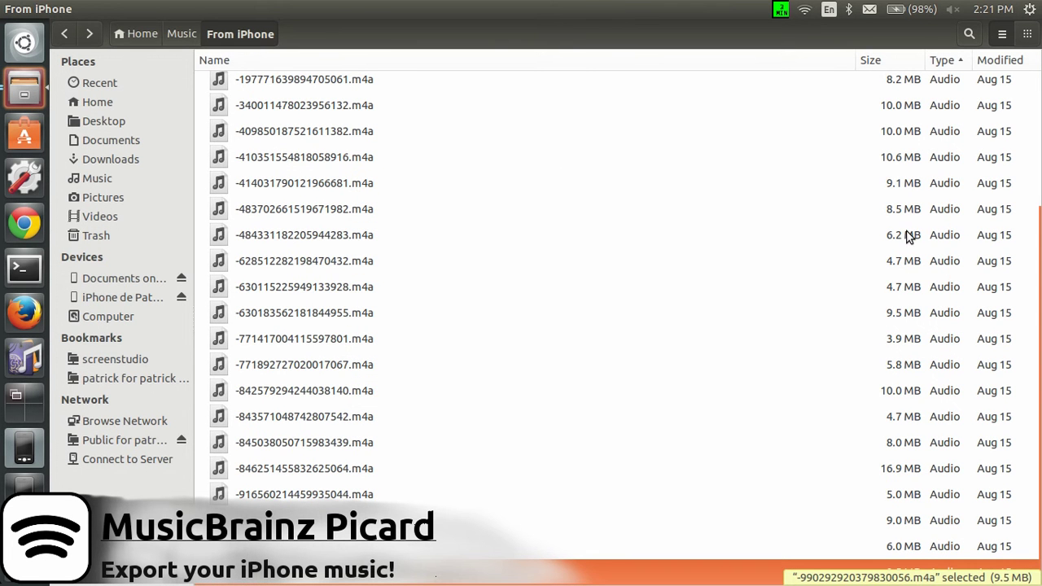
- Scroll through the pasted tracks in From iPhone and select the first one
mouse_move(1036, 244)
scroll(1036, 244, up, 3)
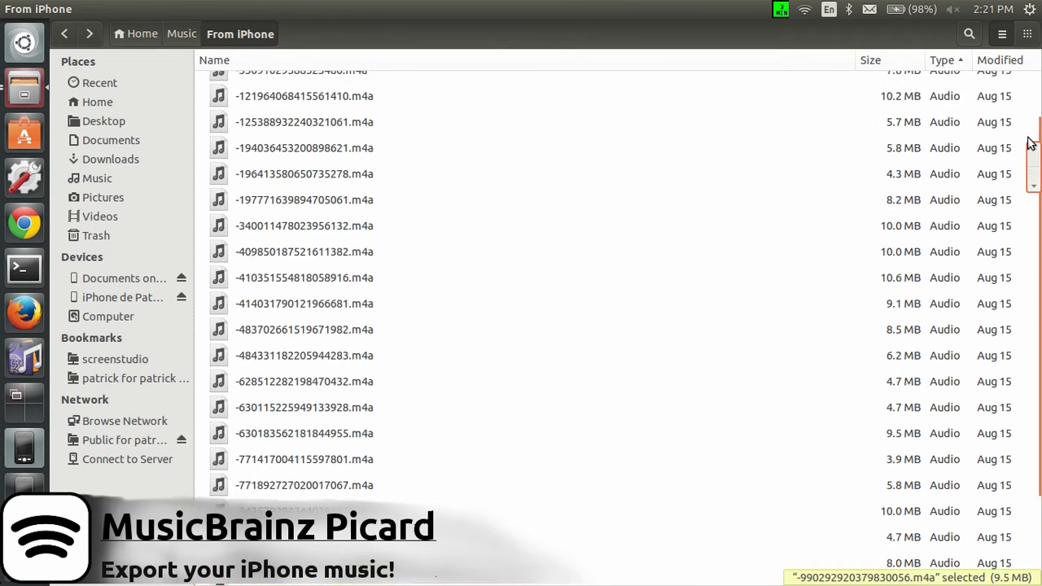
scroll(1037, 195, down, 2)
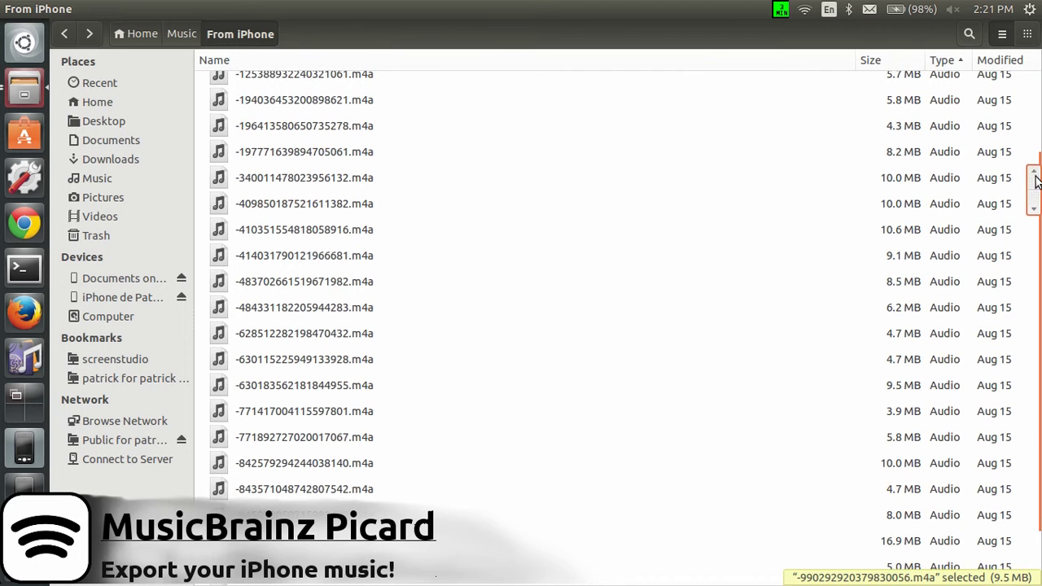
scroll(1036, 106, up, 2)
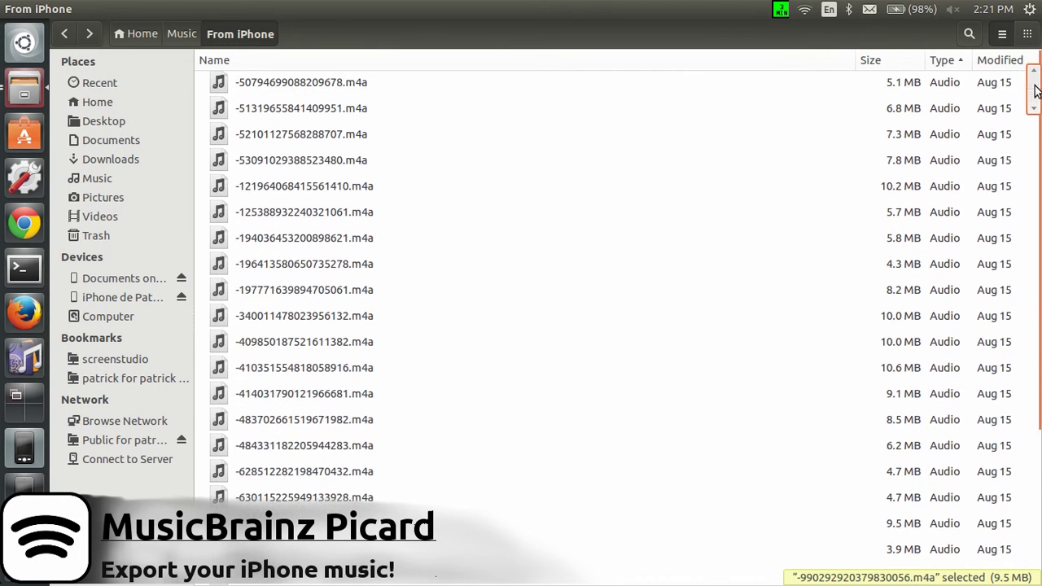
scroll(1035, 122, down, 2)
scroll(1031, 187, down, 3)
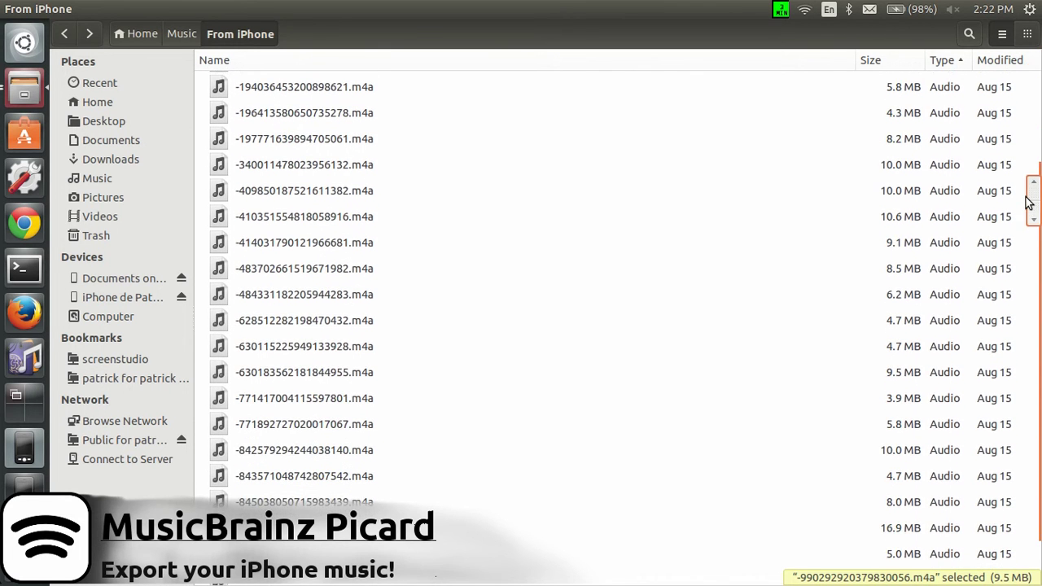
scroll(1033, 233, down, 1)
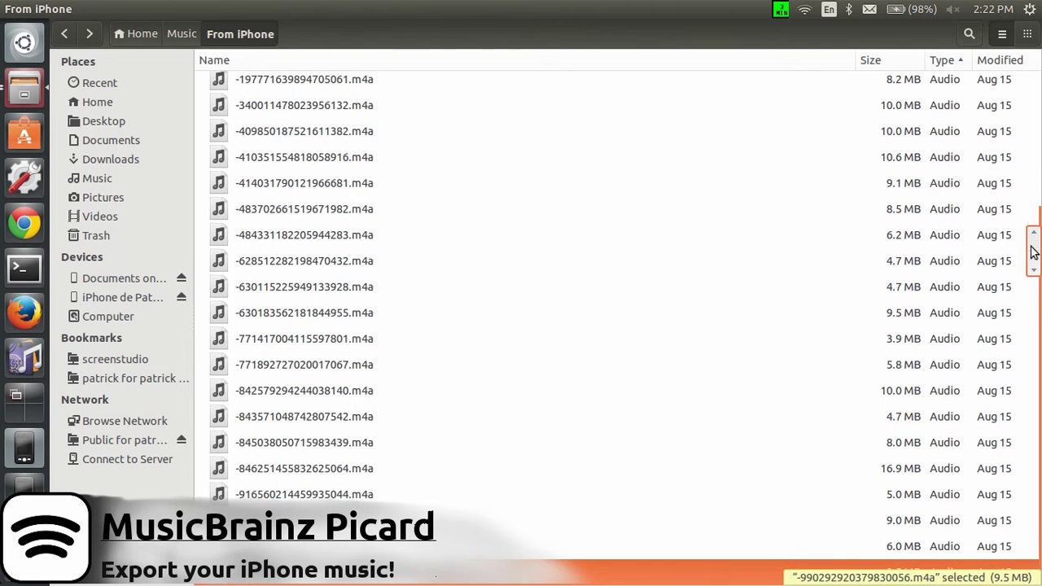
scroll(1033, 209, up, 5)
scroll(1024, 97, up, 1)
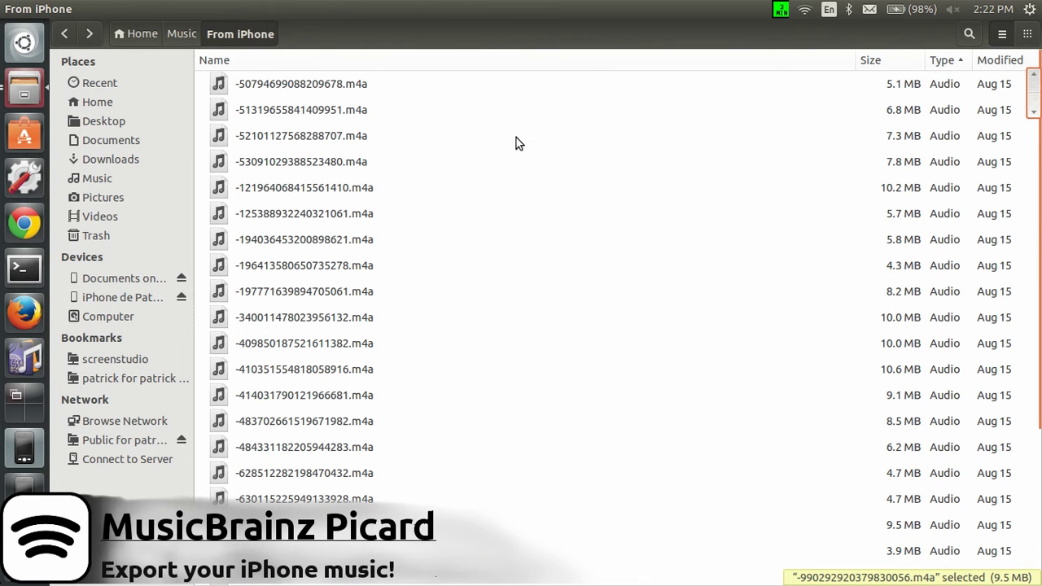
click(309, 90)
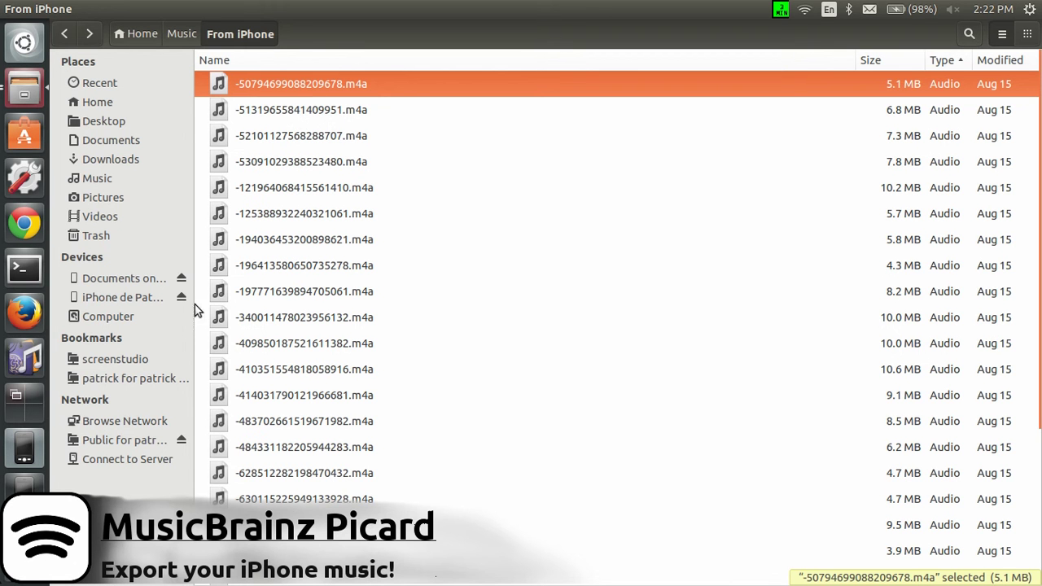
- Launch MusicBrainz Picard and add the Music/From iPhone folder's 28 songs
click(25, 364)
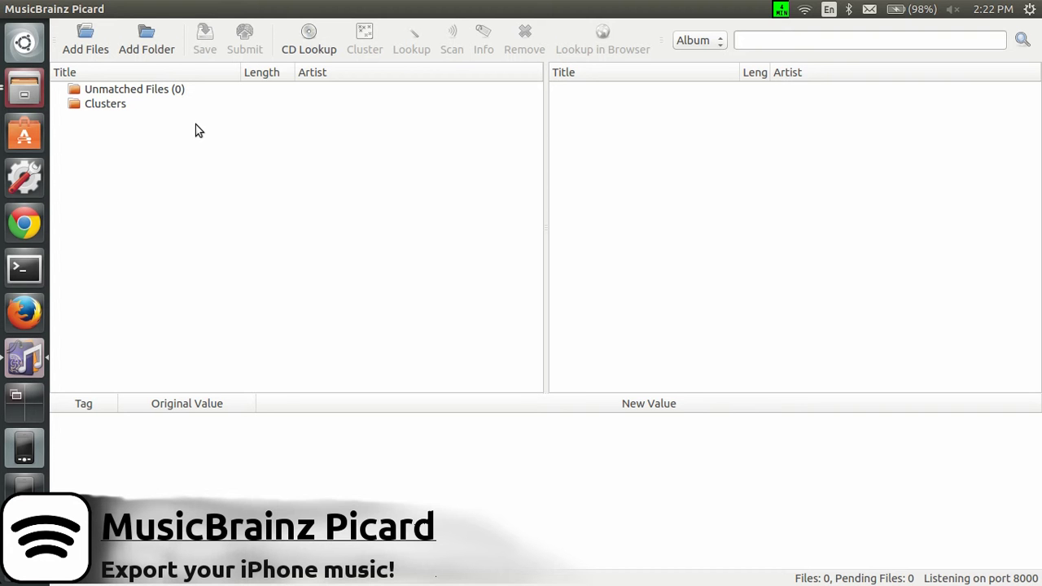
click(147, 57)
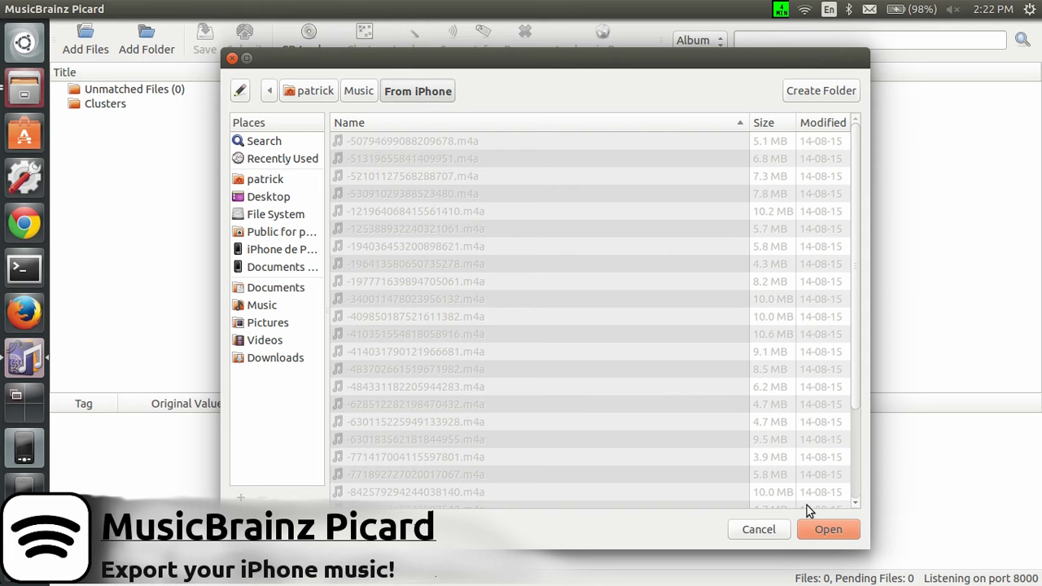
click(842, 539)
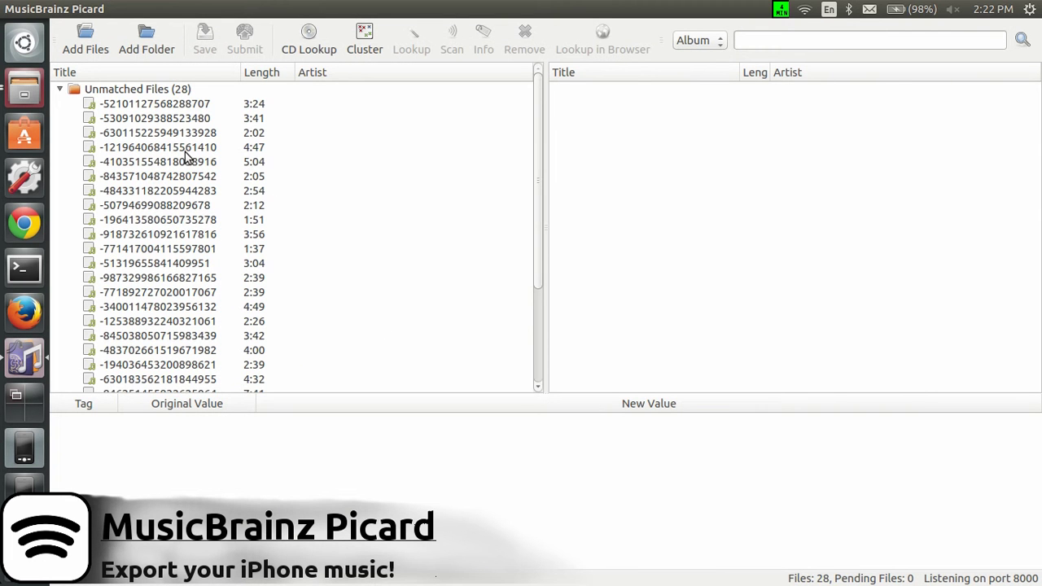
- Select all 28 unmatched files and Scan them to match albums by audio fingerprint
click(152, 107)
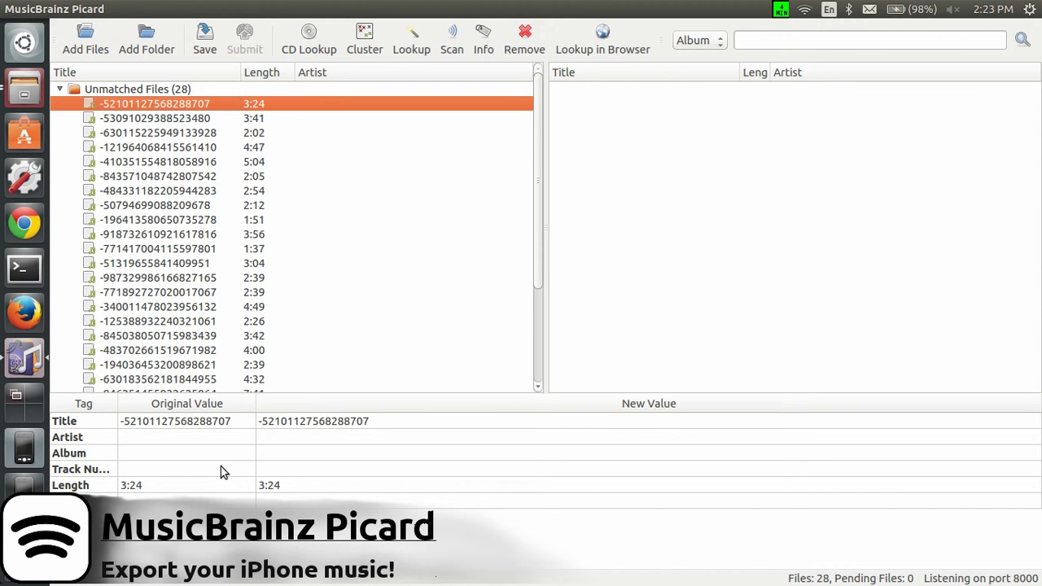
click(209, 270)
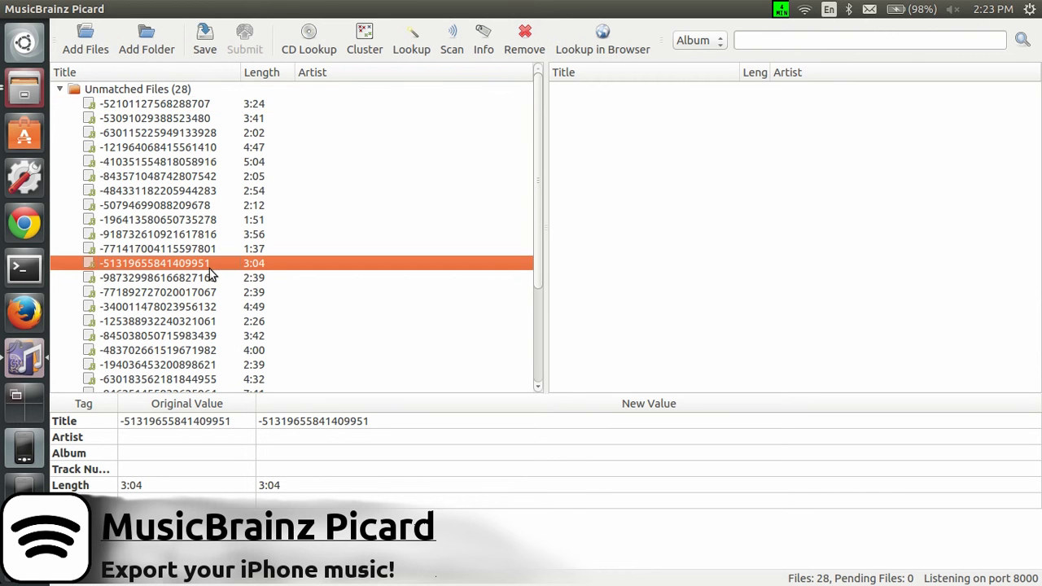
key(ctrl+a)
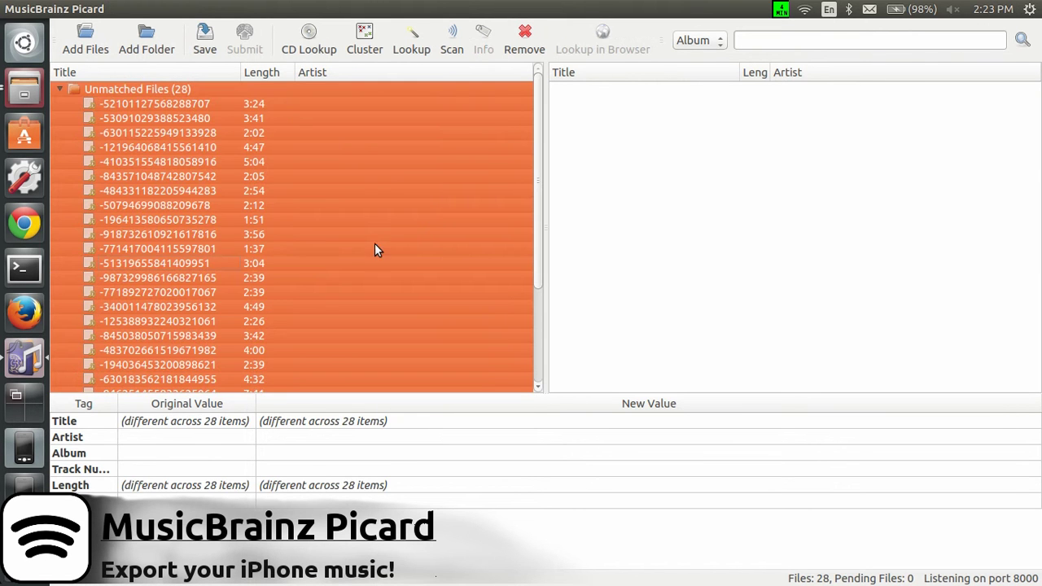
click(449, 56)
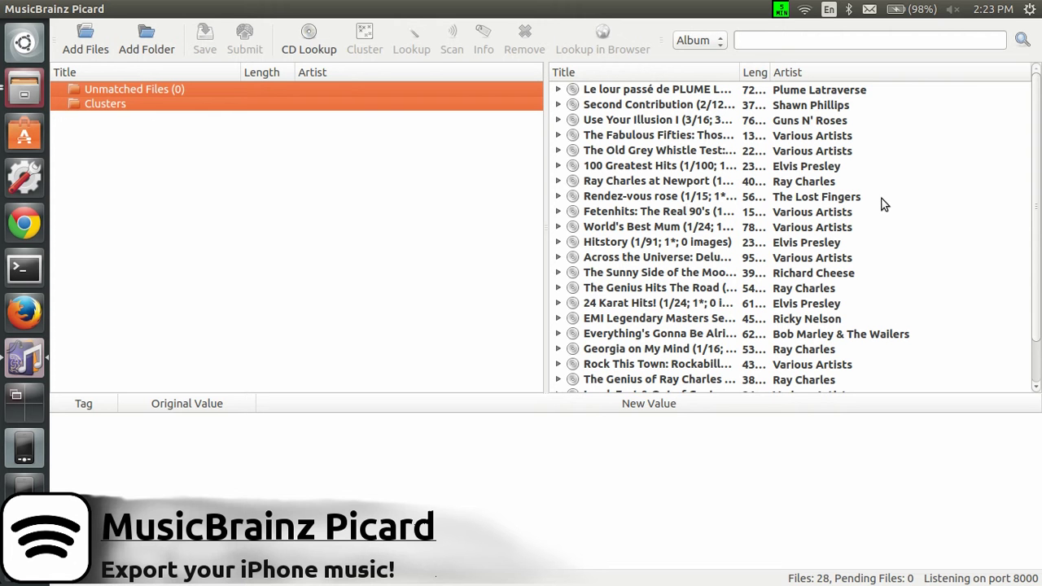
click(1037, 198)
scroll(1036, 198, down, 1)
scroll(1037, 197, up, 1)
click(628, 90)
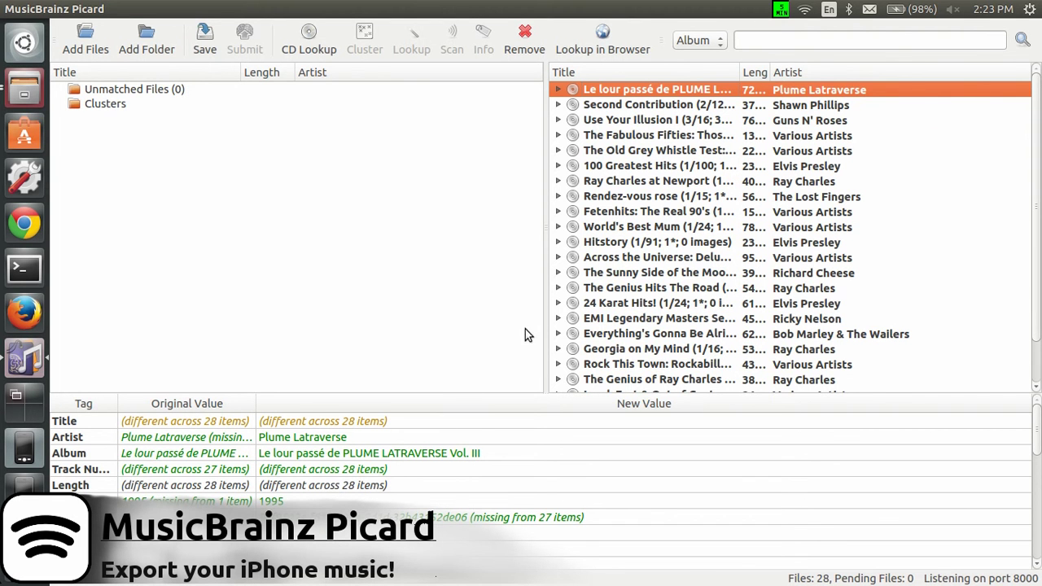
click(621, 104)
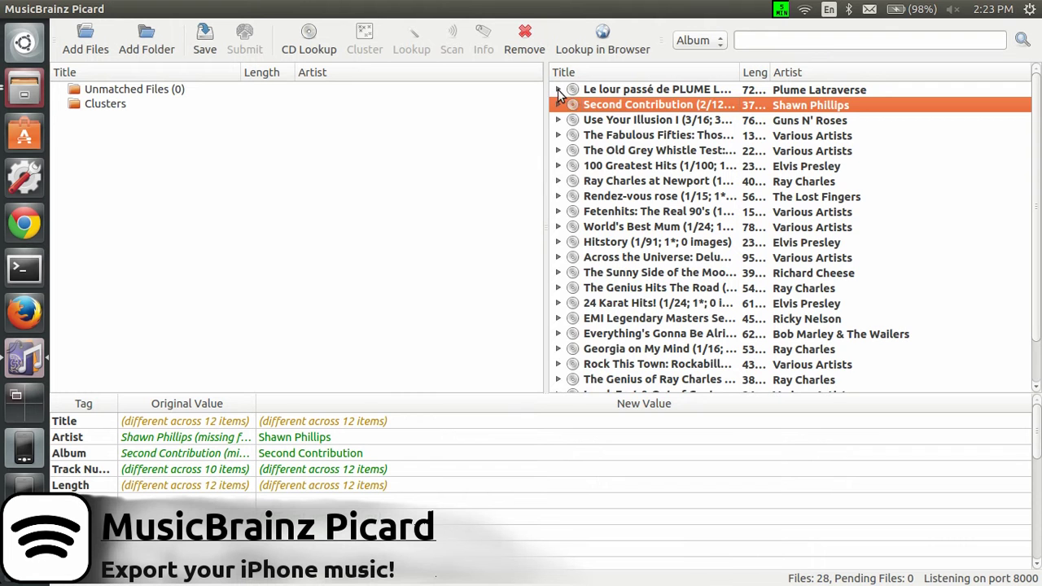
click(558, 90)
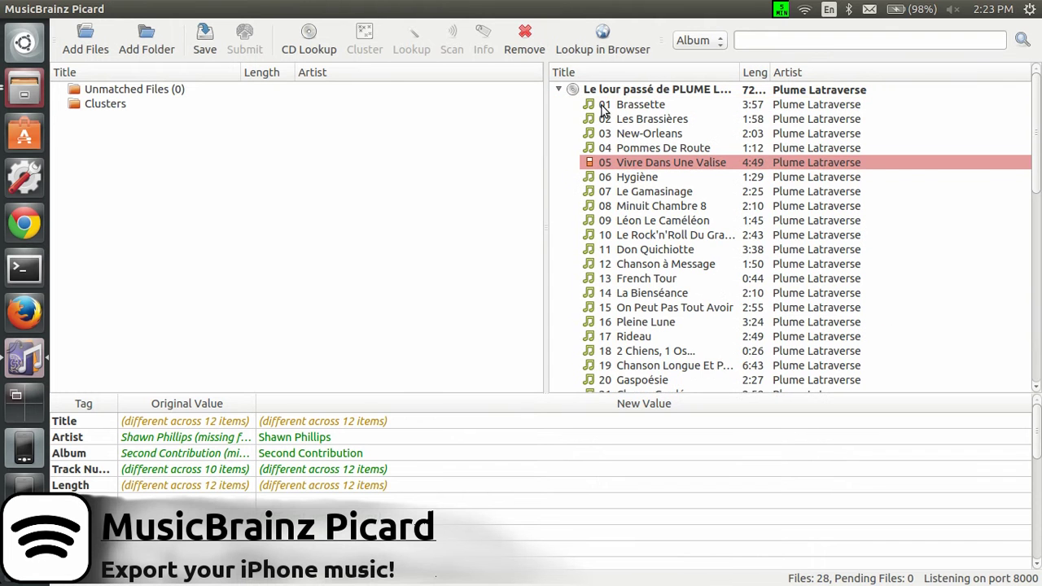
click(559, 89)
click(558, 120)
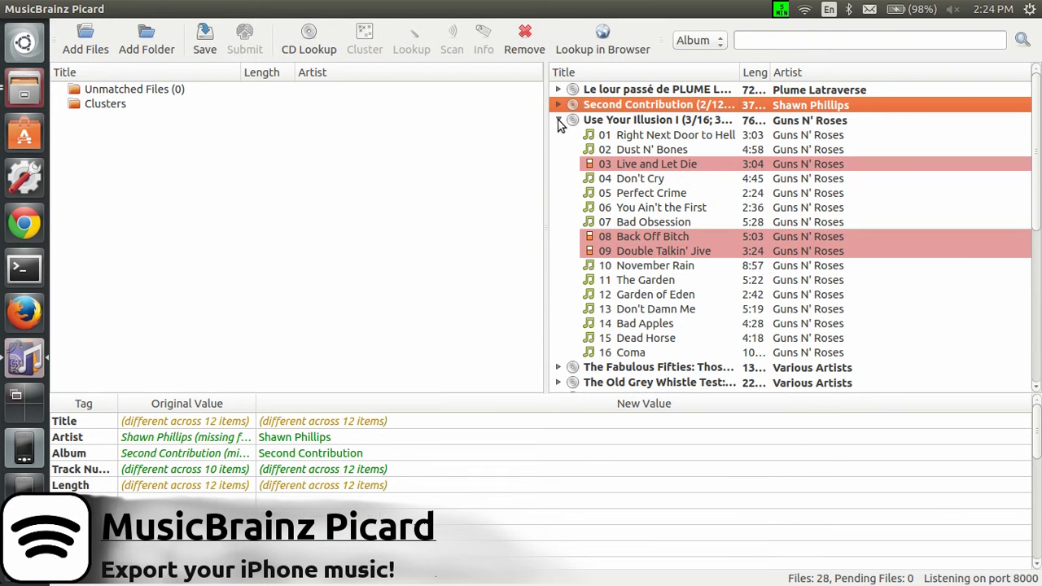
click(641, 162)
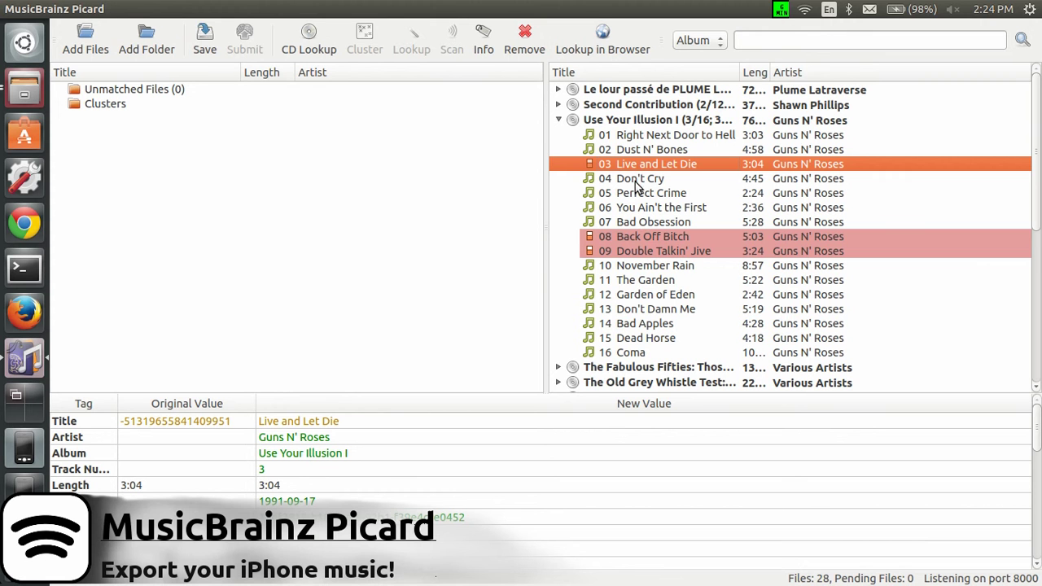
click(643, 235)
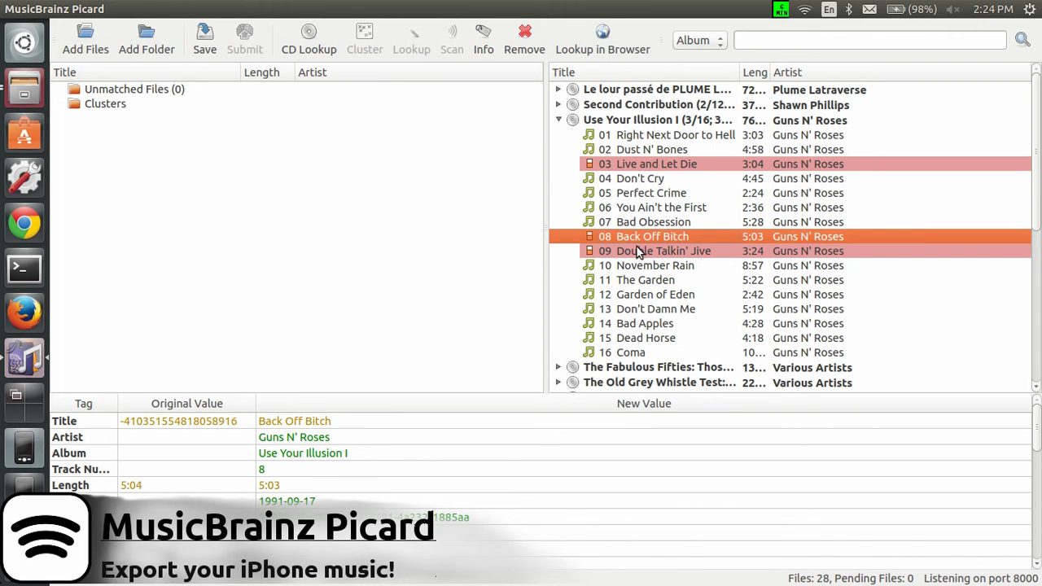
click(639, 252)
click(559, 121)
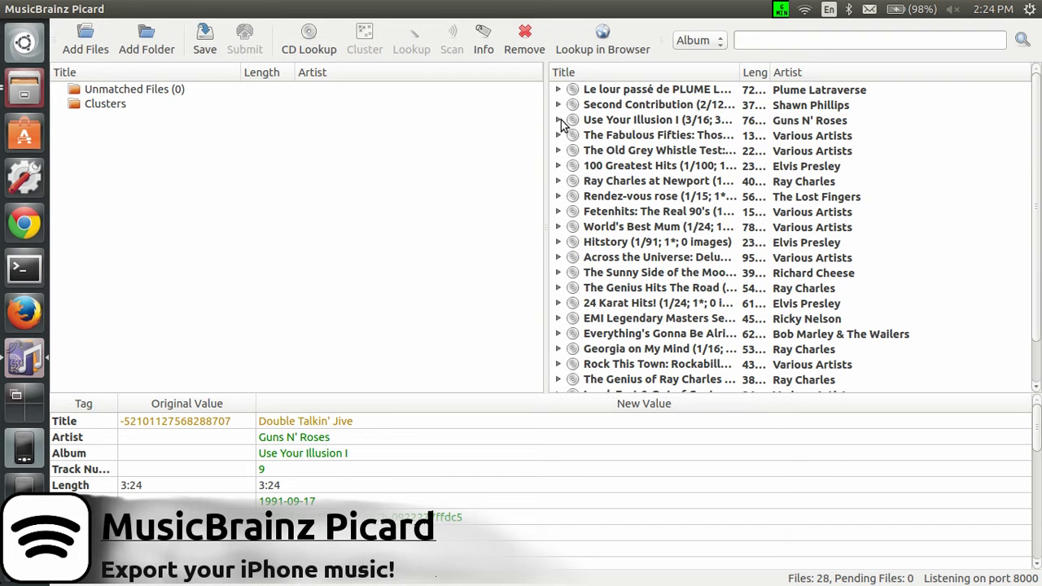
- Select every matched album in Picard, save their tags, and bring up Files
click(617, 91)
key(ctrl+a)
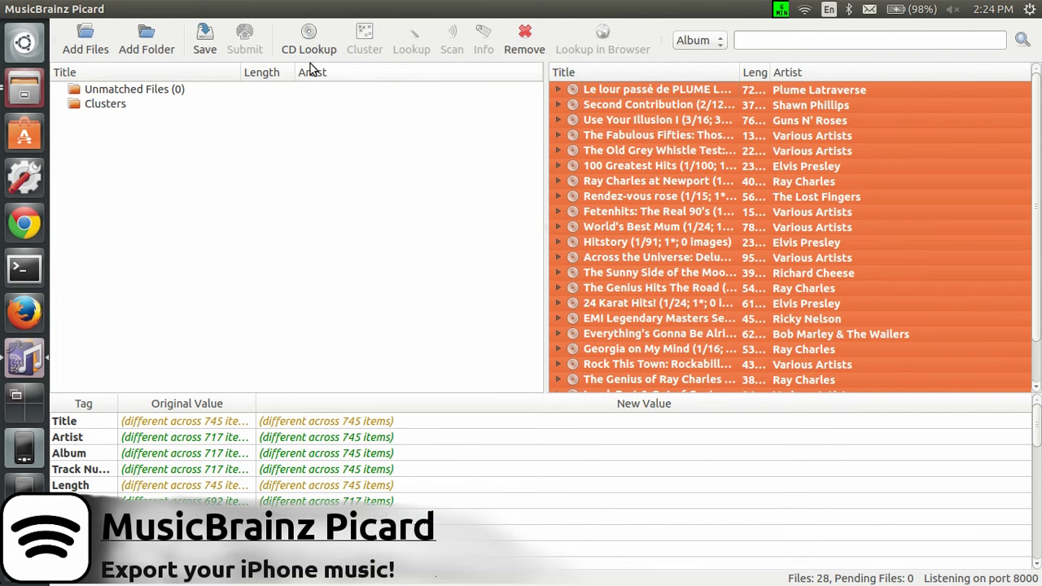
click(205, 47)
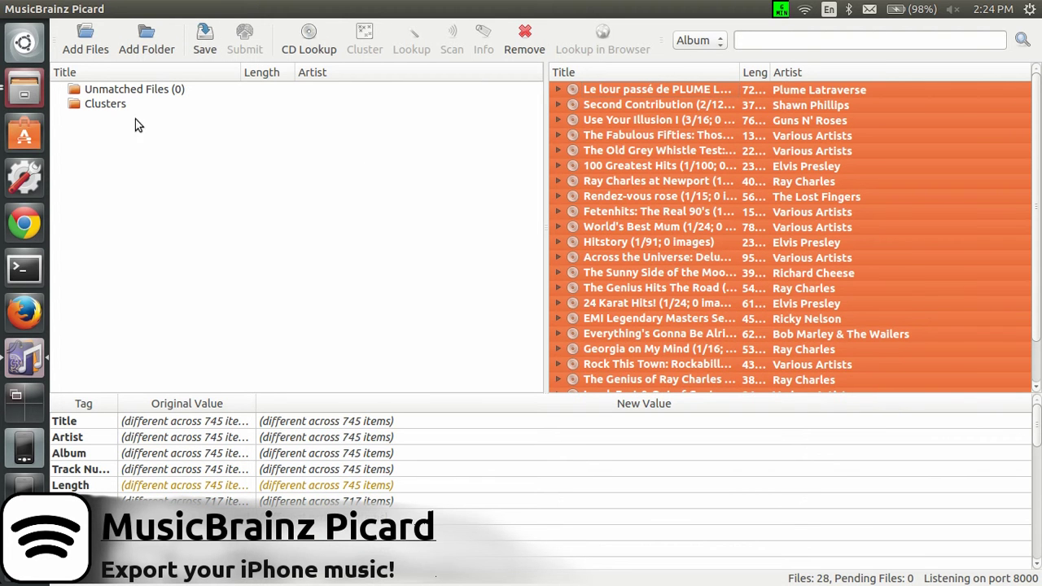
click(42, 100)
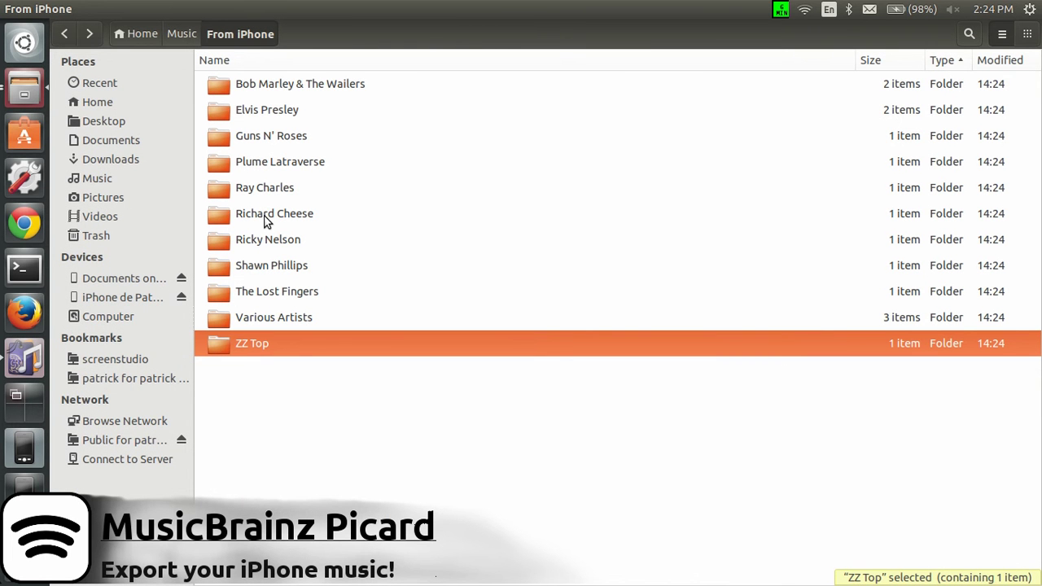
- Open the Elvis Presley folder and its 100 Greatest Hits album folder
click(262, 112)
double_click(261, 109)
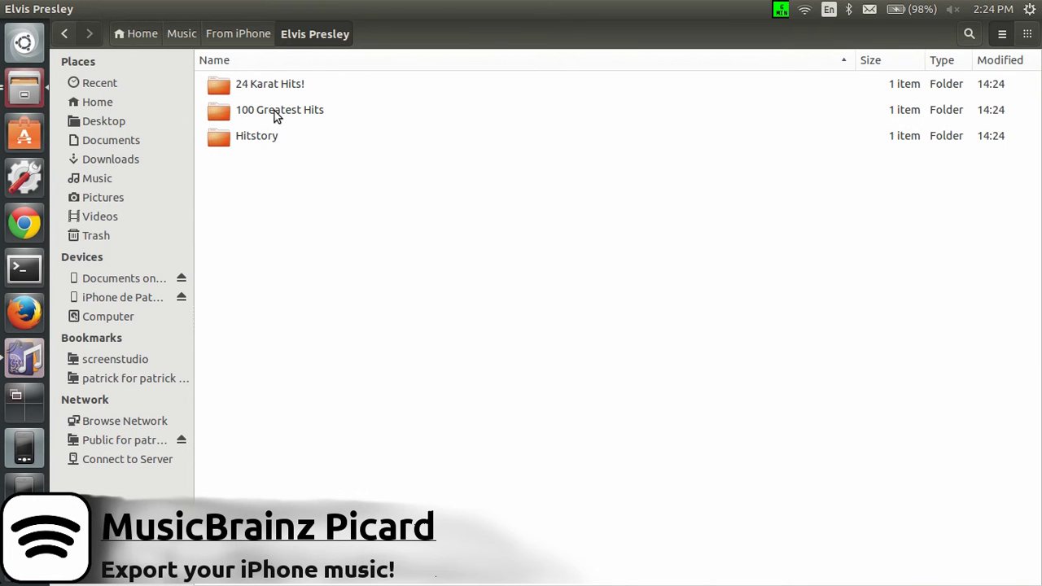
double_click(274, 114)
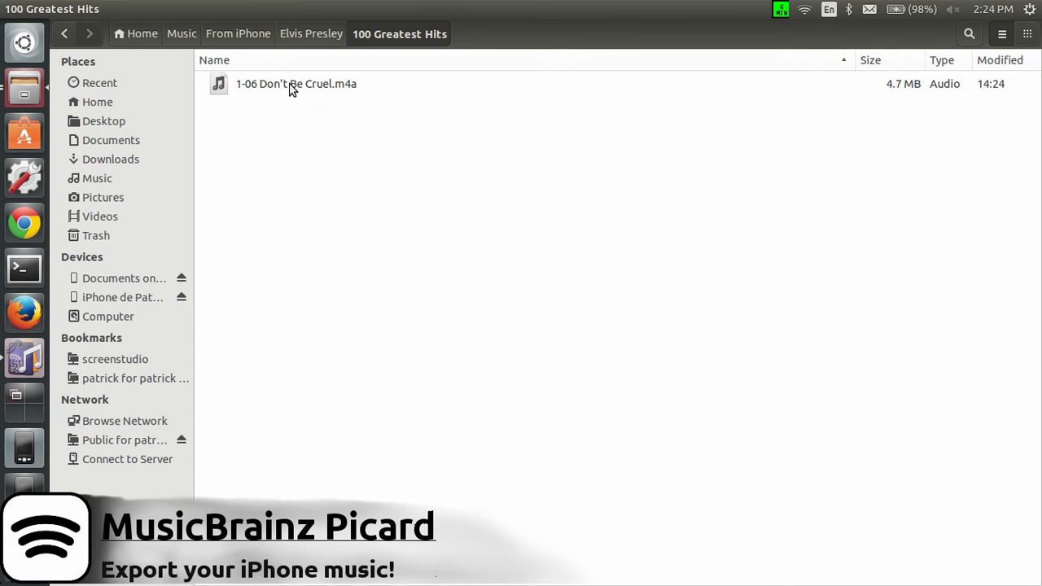
- Confirm Don't Be Cruel.m4a's audio tags in Properties, then return to Picard
click(291, 85)
right_click(289, 83)
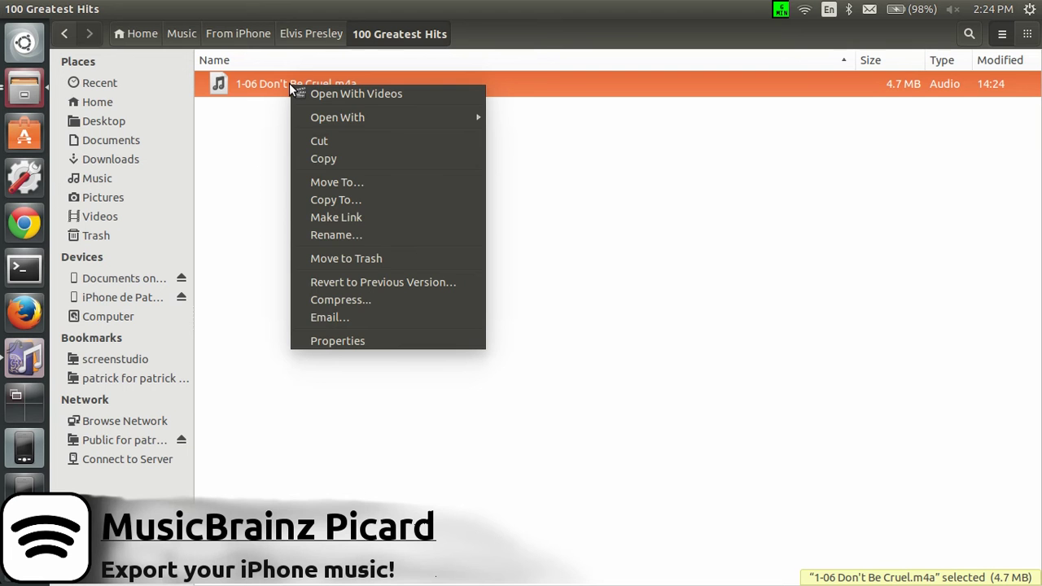
click(348, 340)
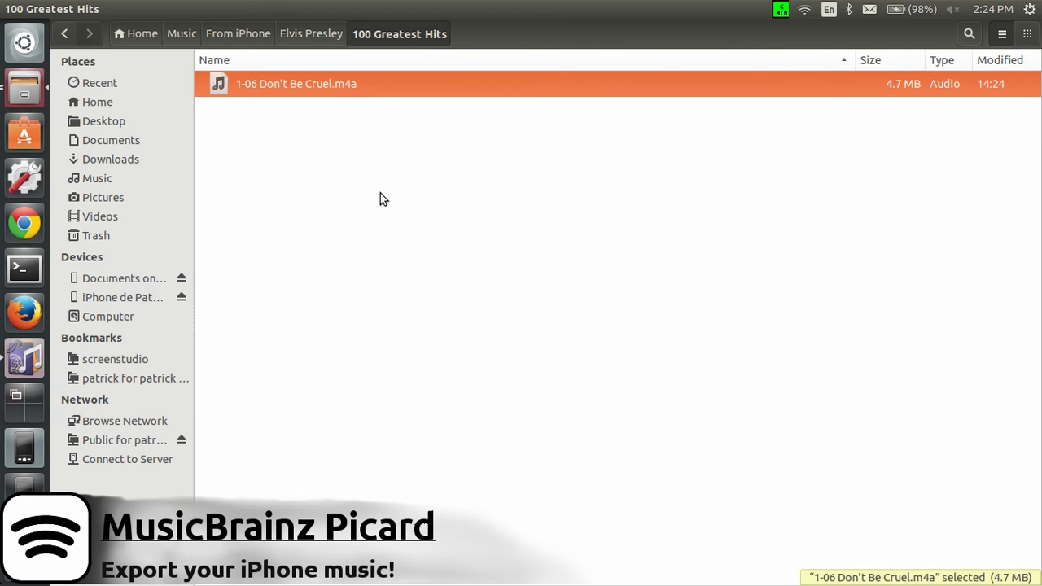
key(ctrl+i)
click(487, 131)
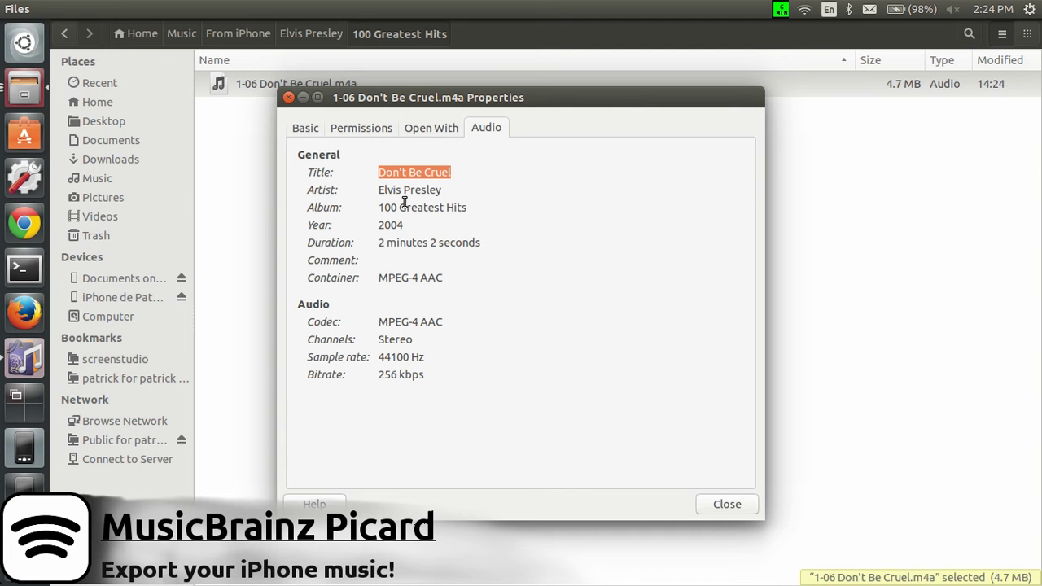
click(288, 97)
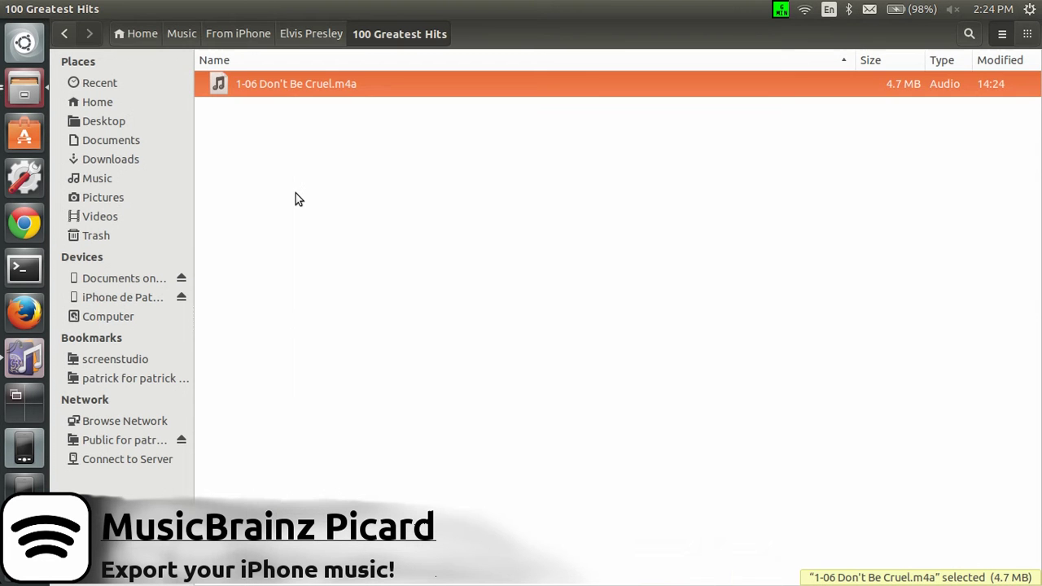
click(25, 358)
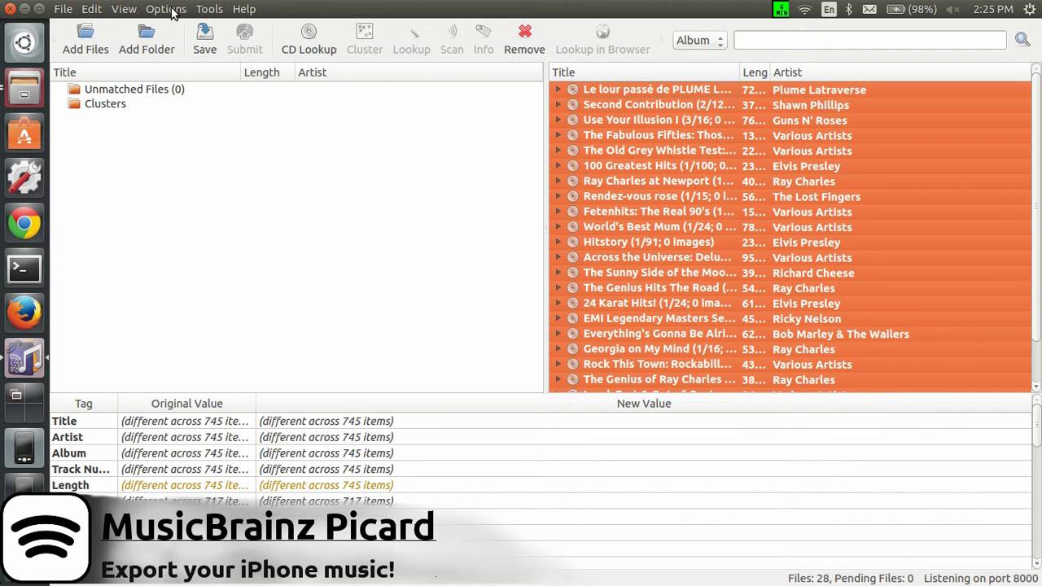
- Review Picard's file renaming and moving settings without changes, then go back to Files
click(167, 9)
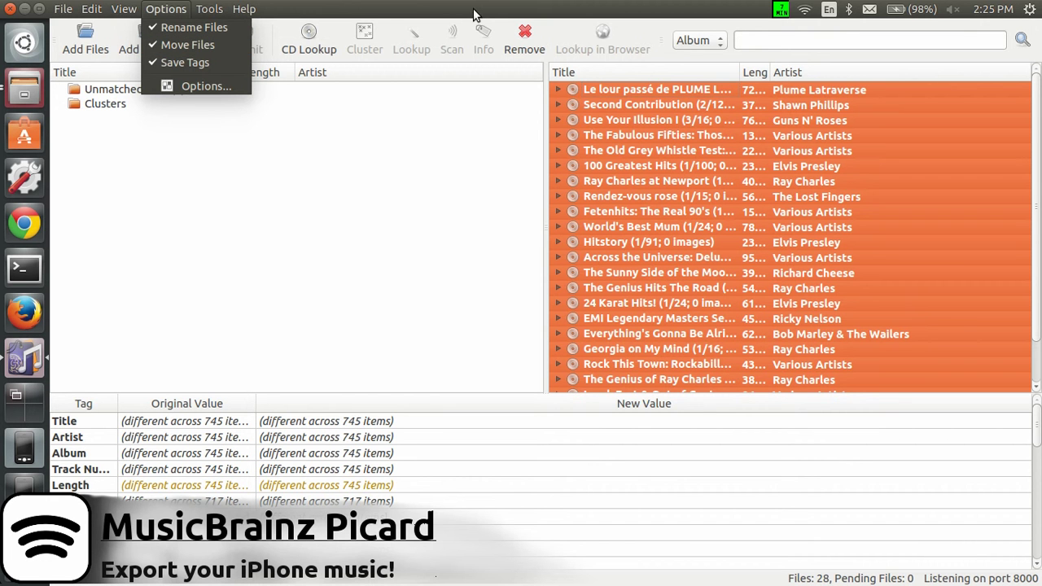
click(595, 116)
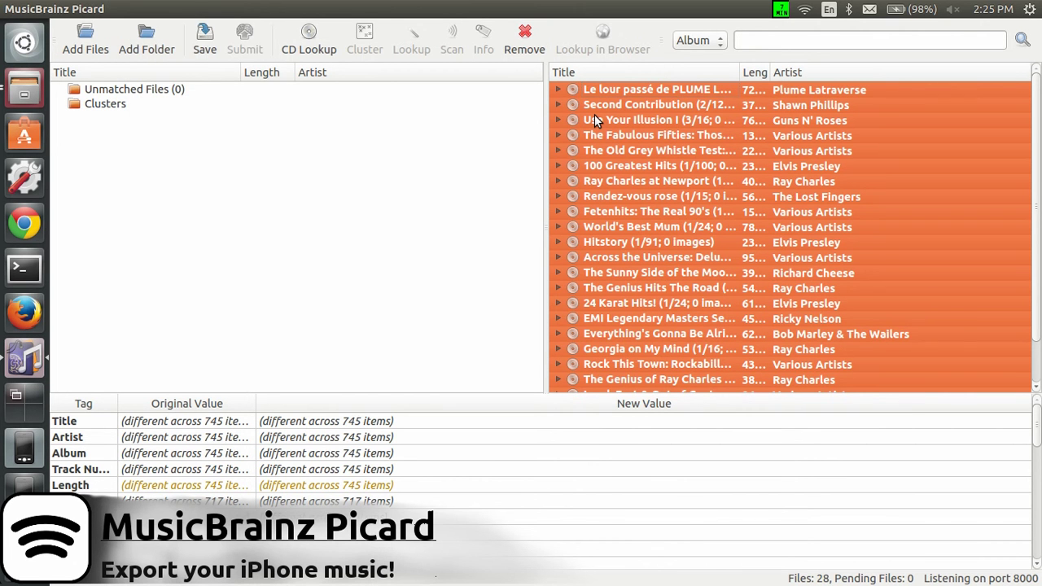
click(25, 88)
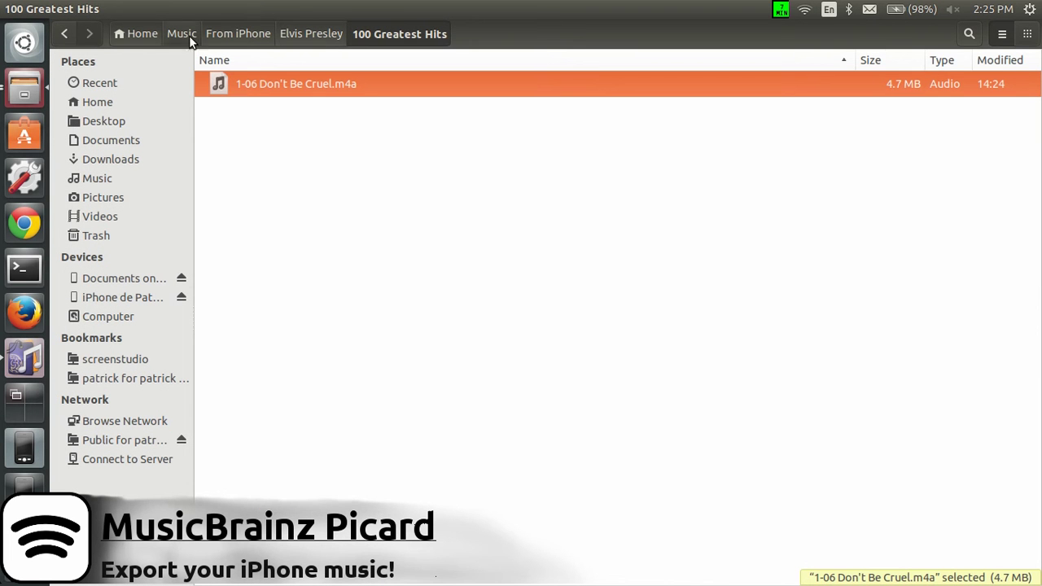
- Inspect the renamed tracks in Guns N' Roses/Use Your Illusion I, then return to the Purchases window
click(247, 41)
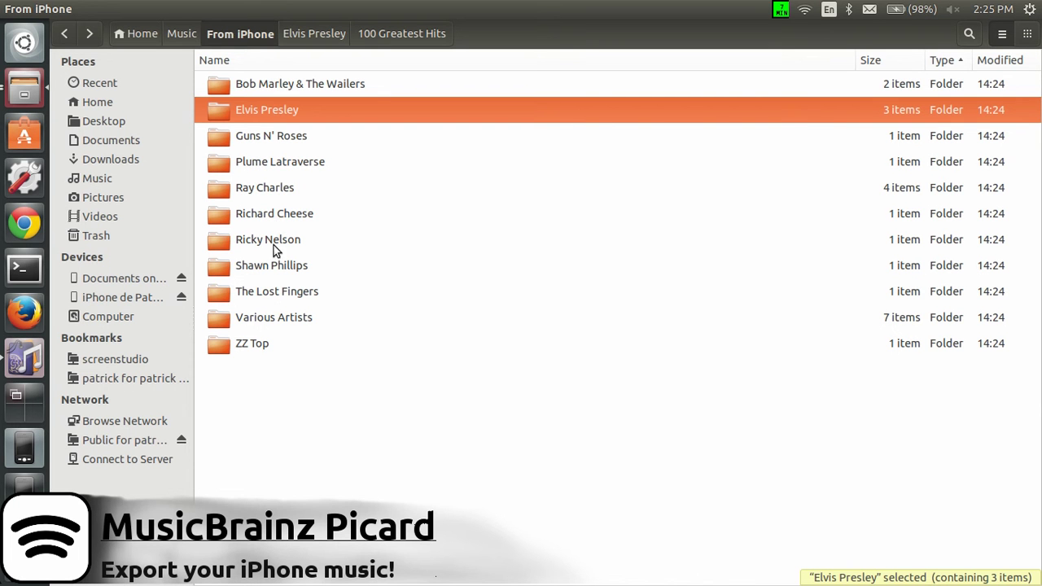
double_click(267, 137)
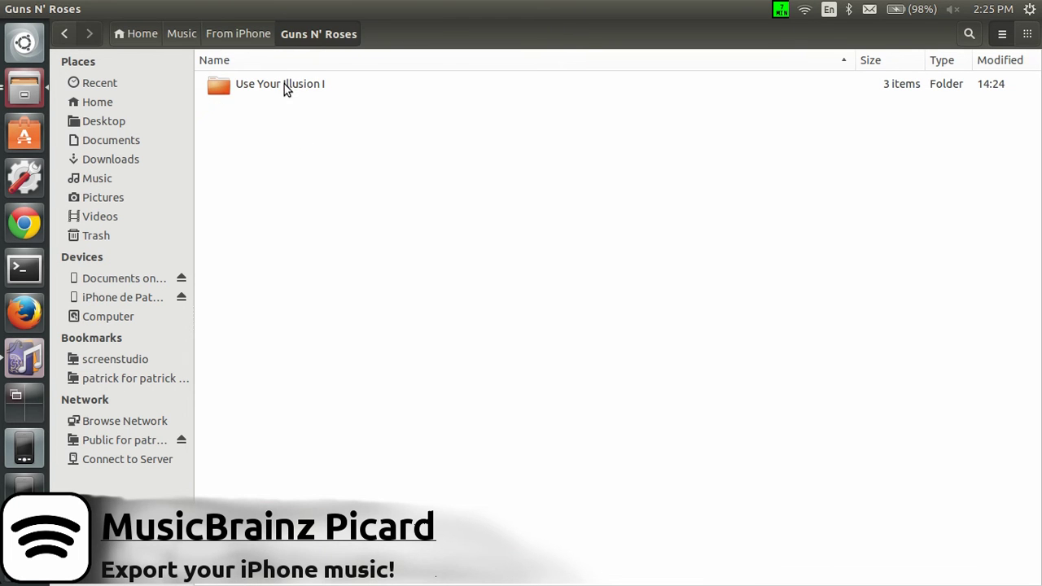
double_click(285, 84)
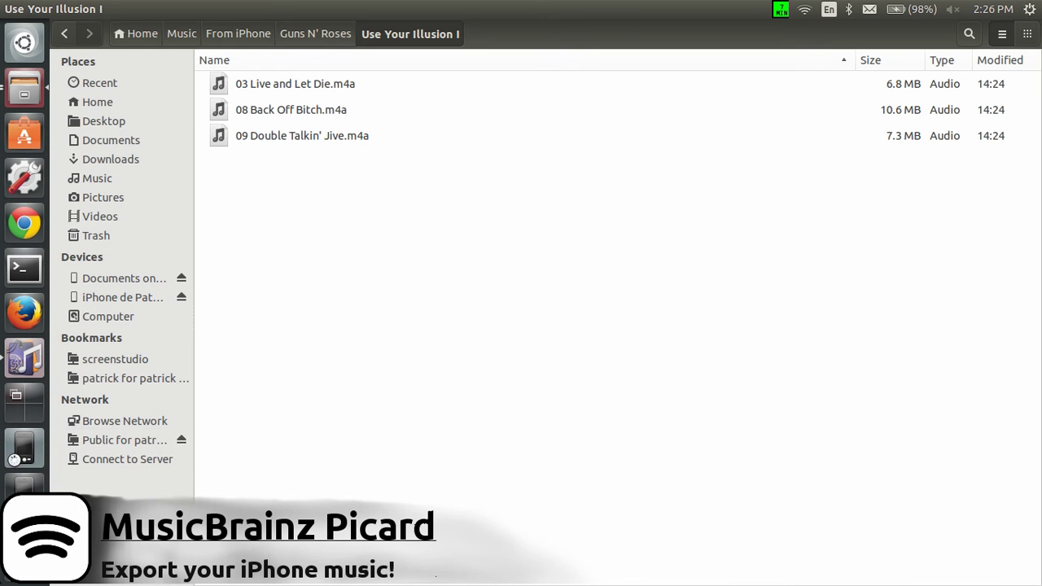
click(19, 461)
click(325, 333)
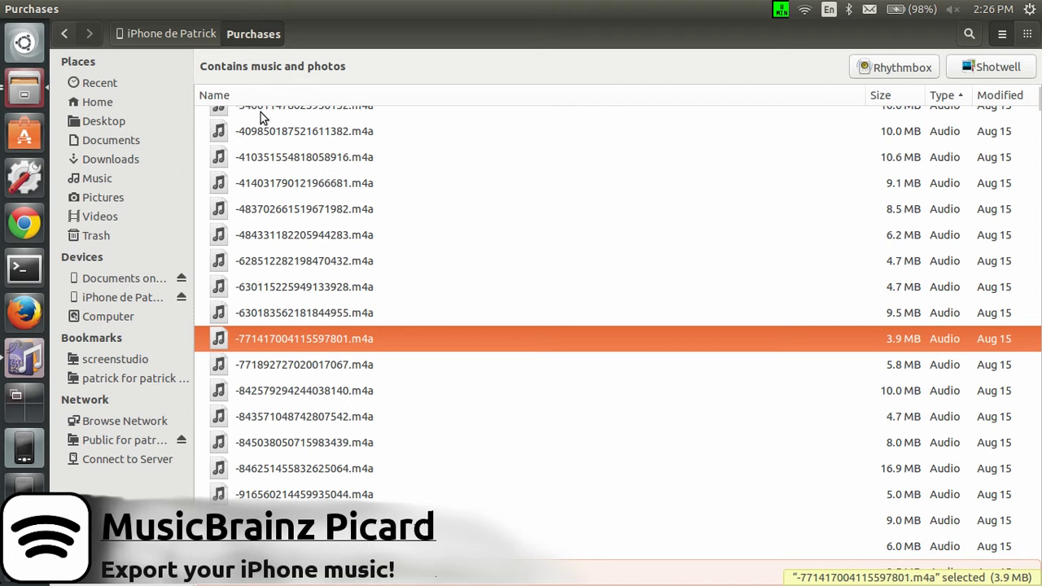
- Close the iPhone Purchases window and go up to From iPhone's eleven artist folders
click(12, 91)
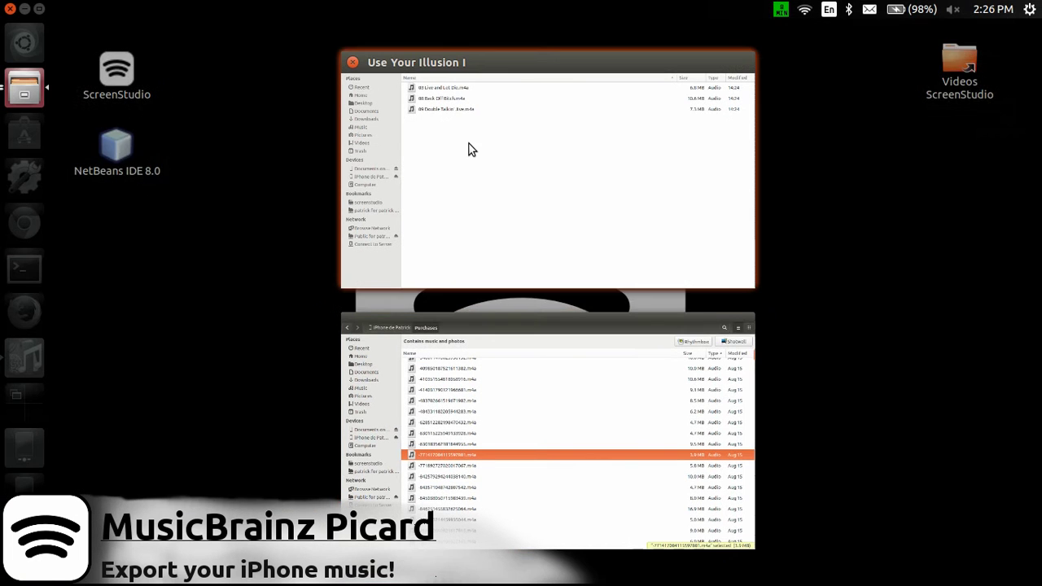
click(467, 224)
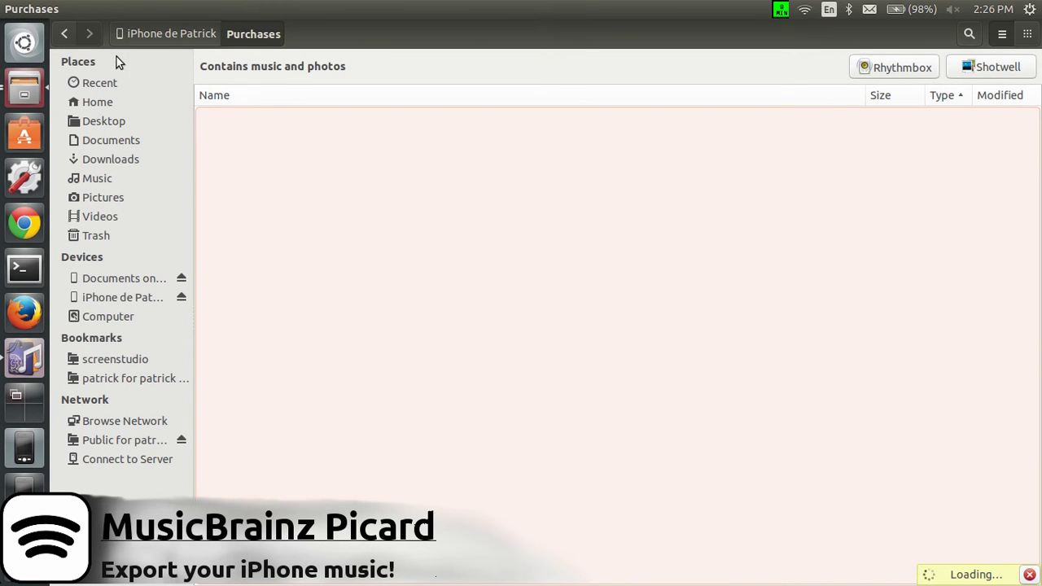
click(11, 13)
click(341, 173)
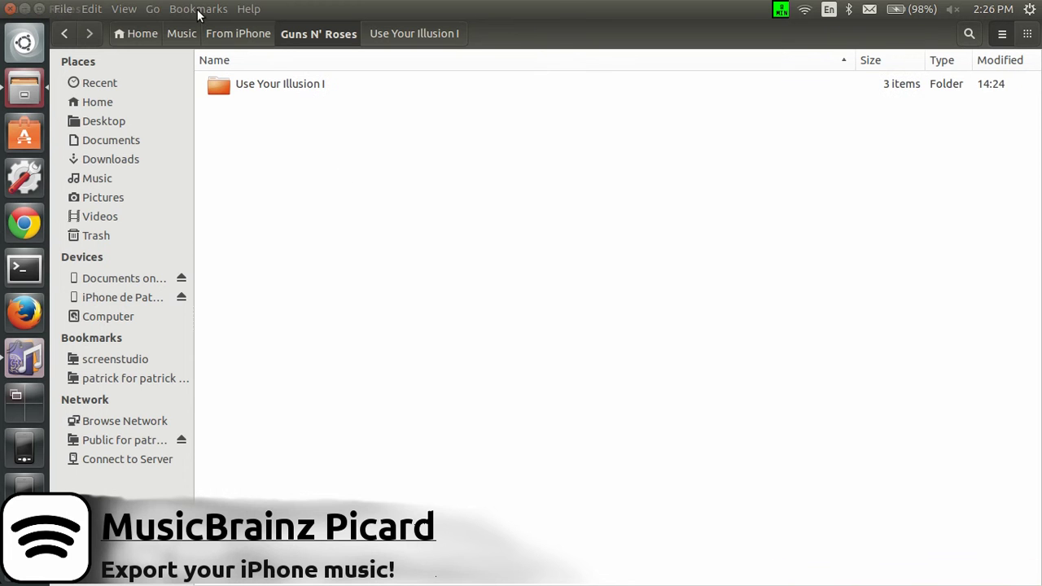
click(239, 34)
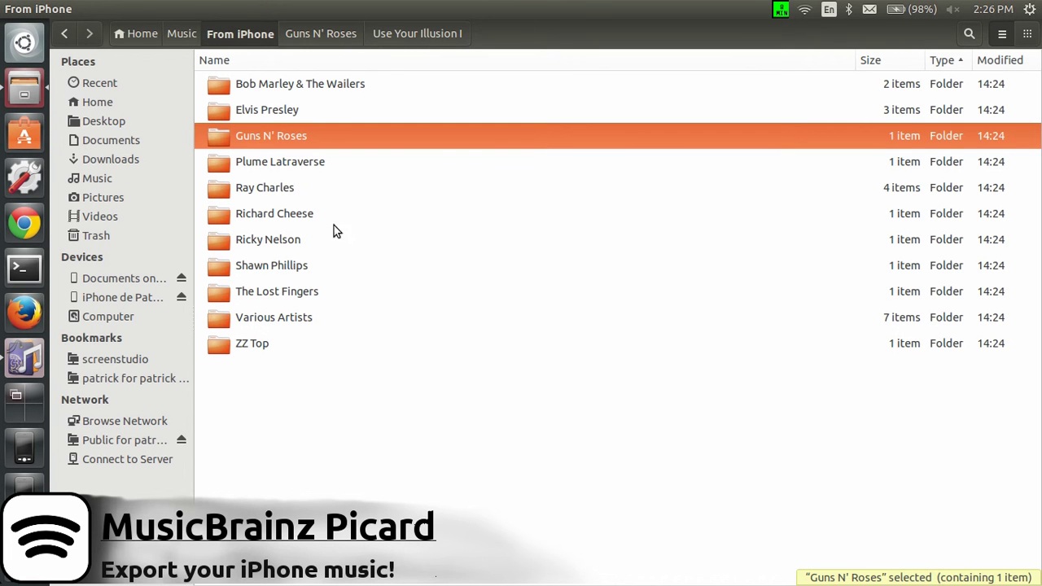
click(298, 404)
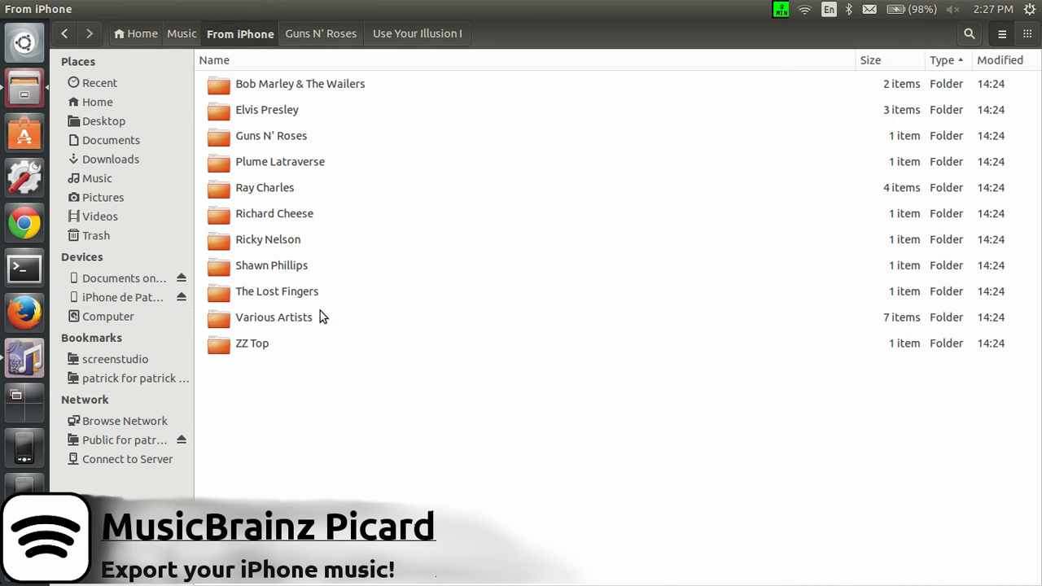
- In Picard, confirm Rename Files, Move Files and Save Tags are enabled, then return to From iPhone
click(32, 373)
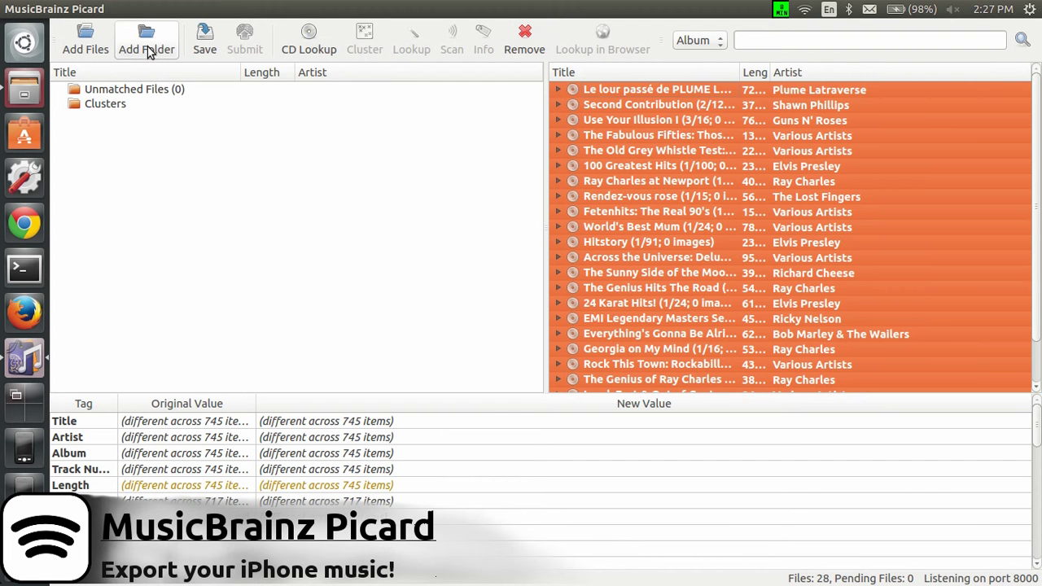
mouse_move(167, 15)
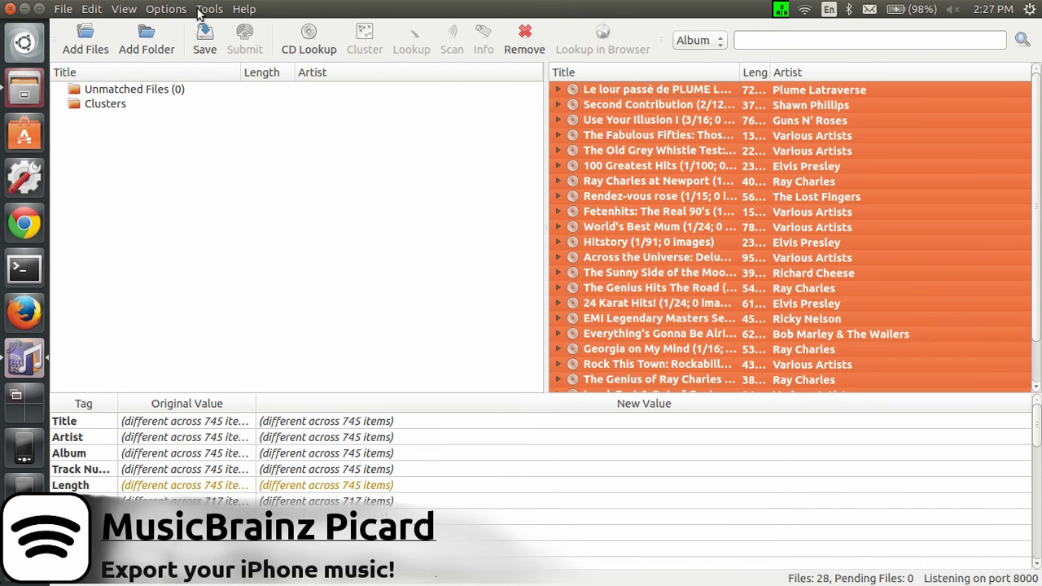
click(171, 10)
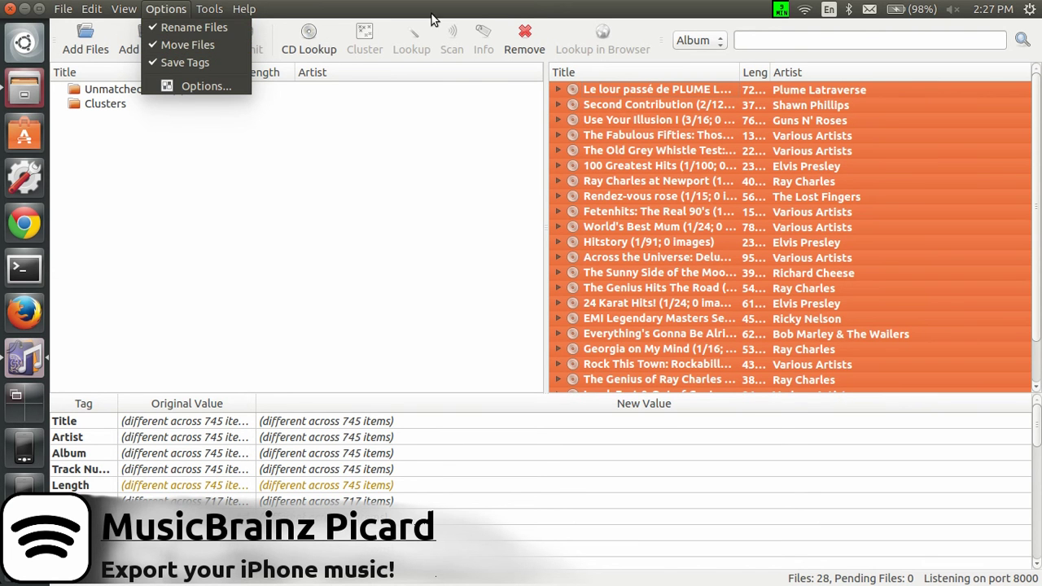
click(366, 174)
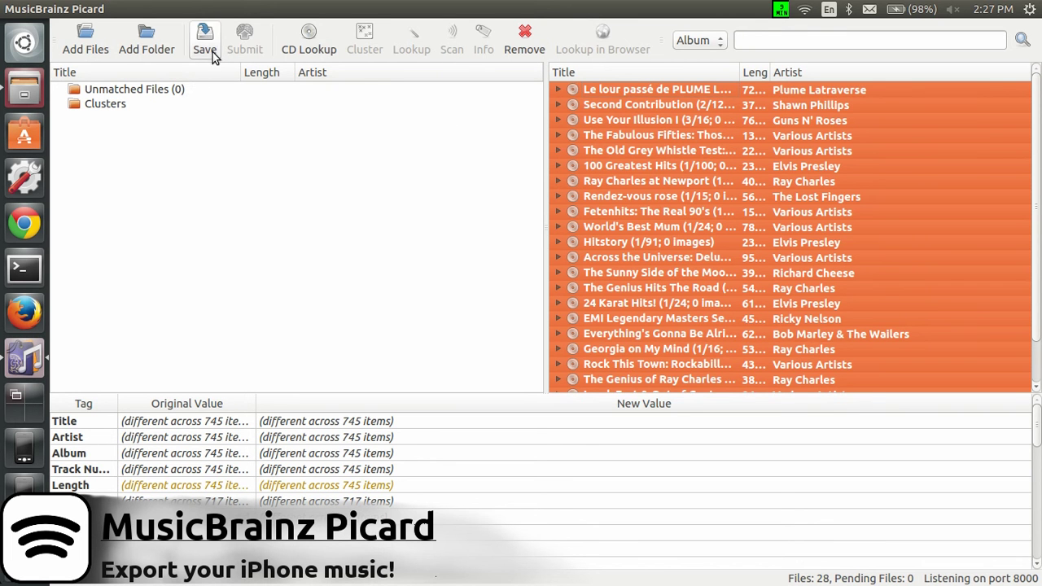
click(28, 98)
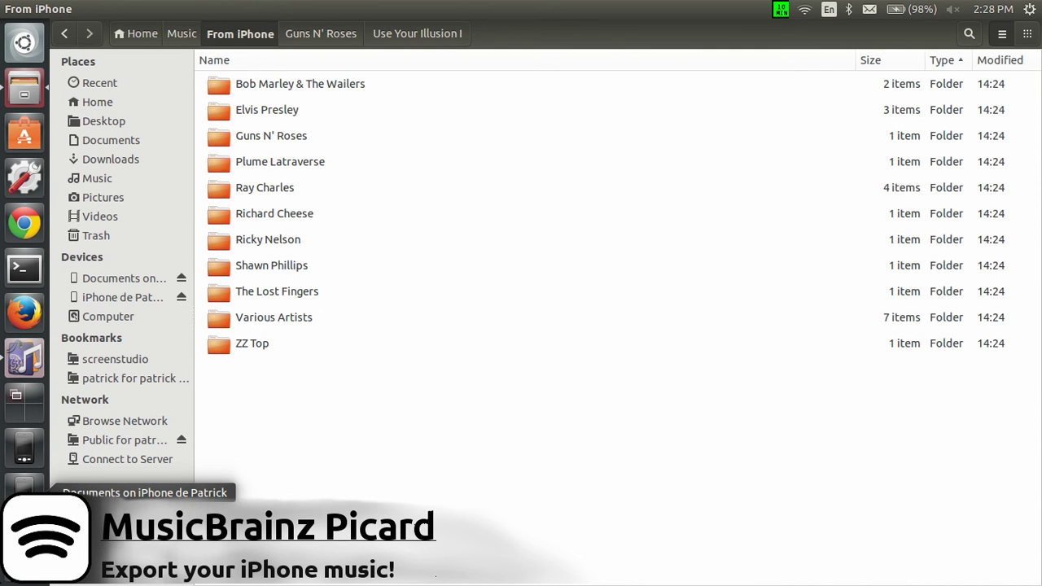
- Browse the iPhone's AirDisk Pro Documents folder, which holds only Sample, then return to From iPhone
click(25, 486)
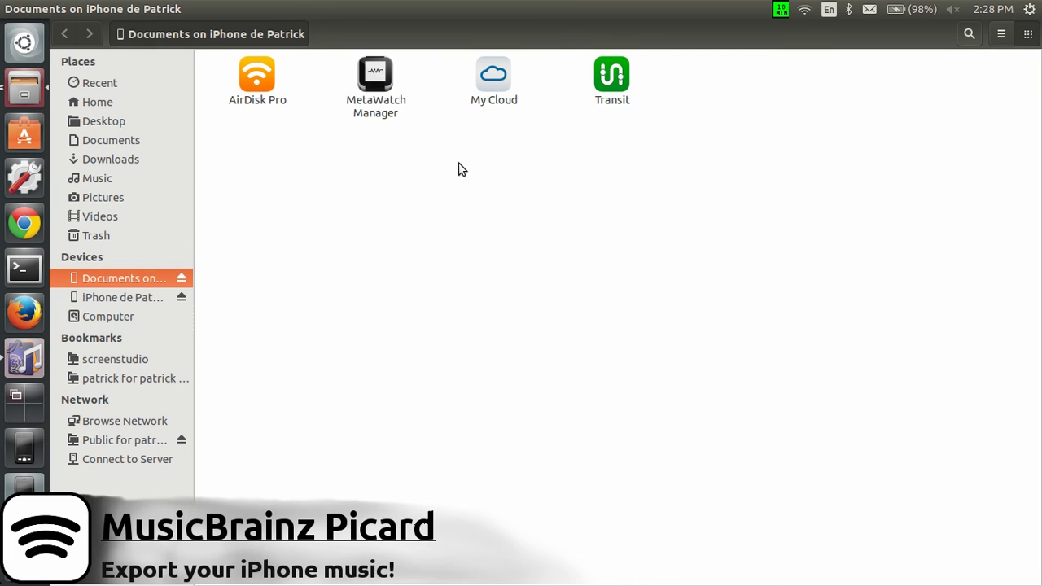
double_click(263, 73)
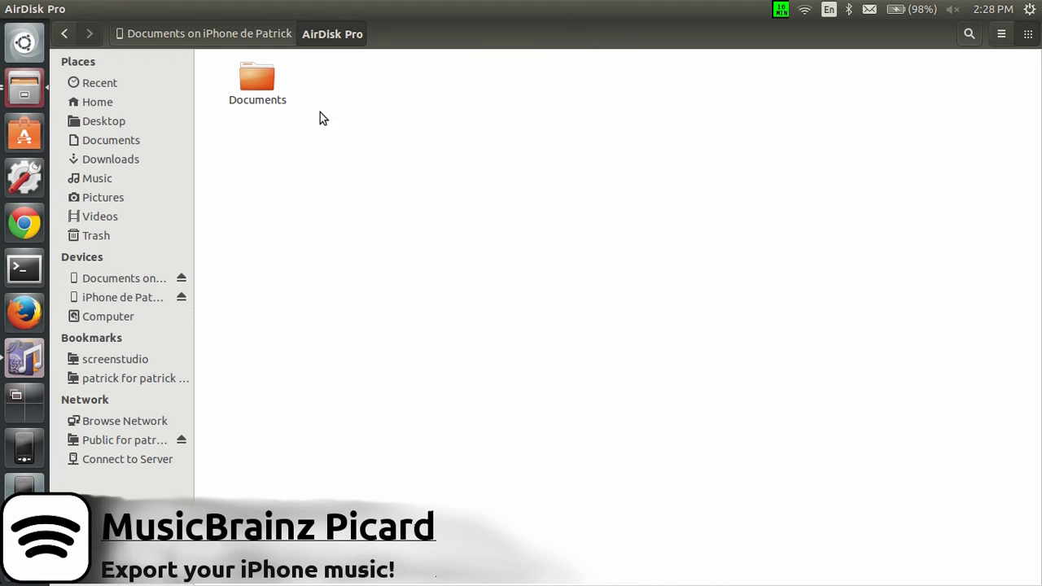
double_click(265, 82)
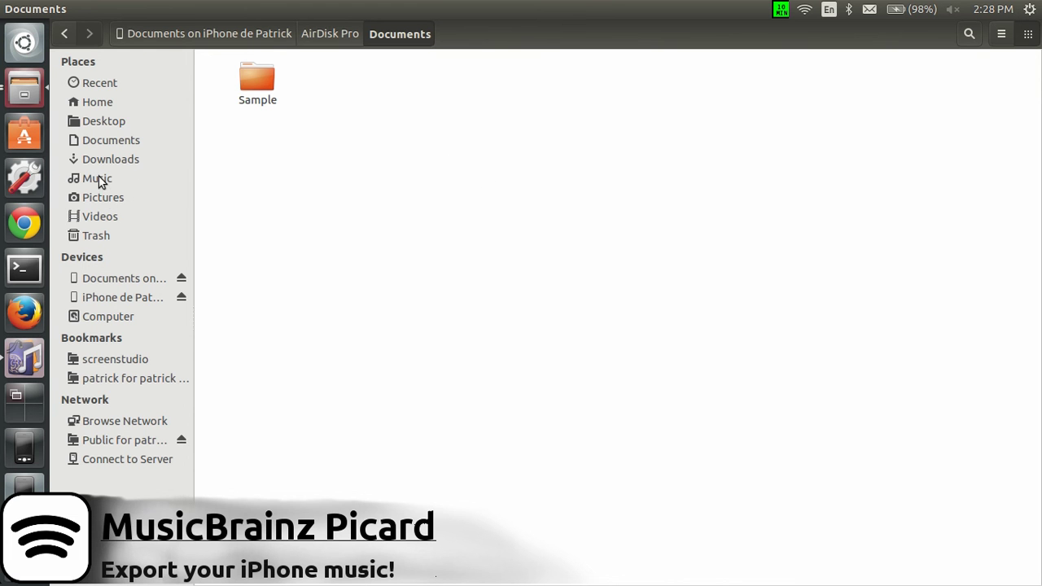
click(24, 92)
click(487, 173)
- Copy the Guns N' Roses artist folder and go to the AirDisk Pro Documents window
click(269, 142)
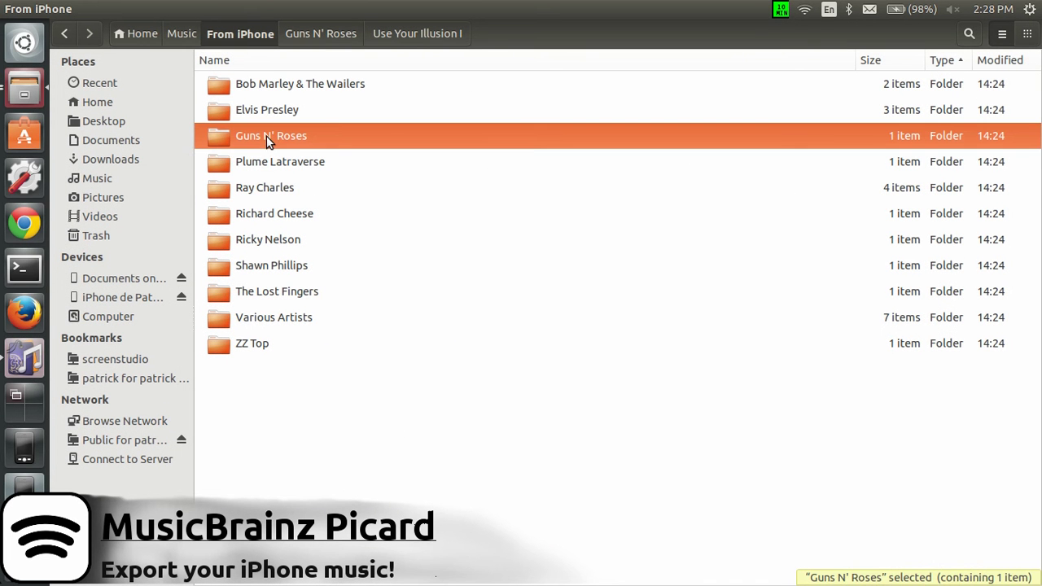
right_click(343, 142)
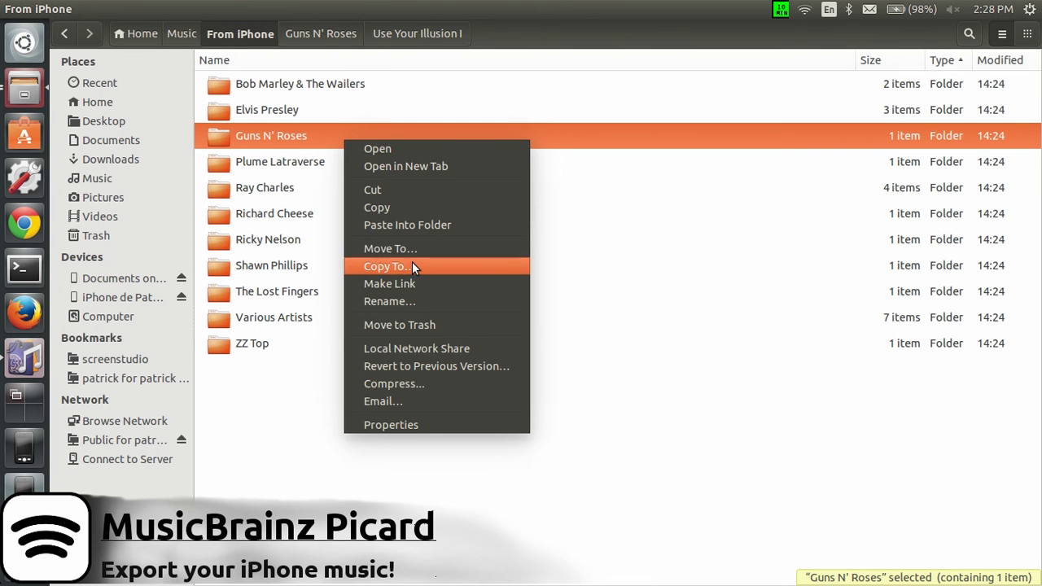
click(412, 209)
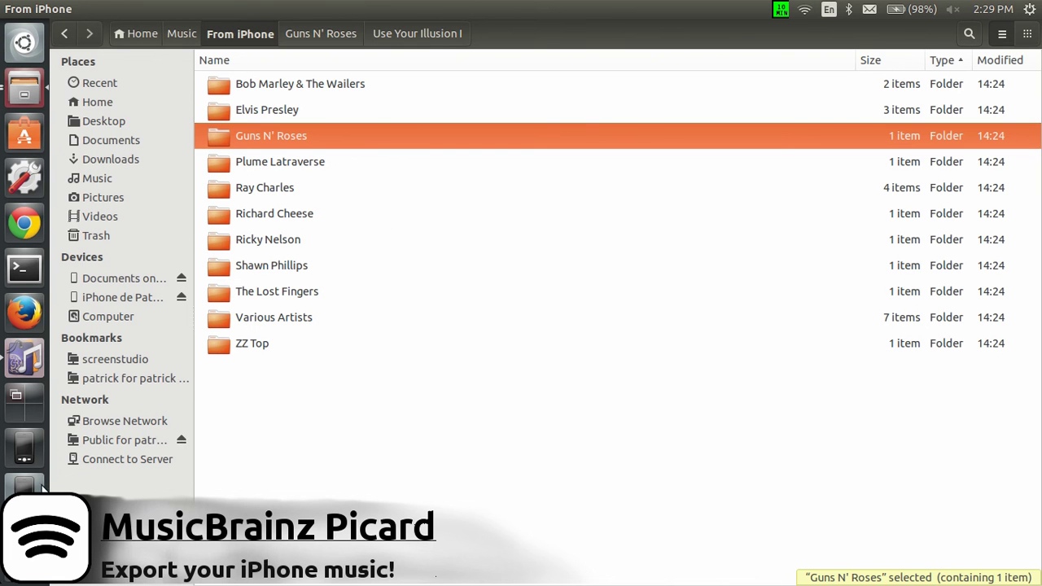
click(122, 278)
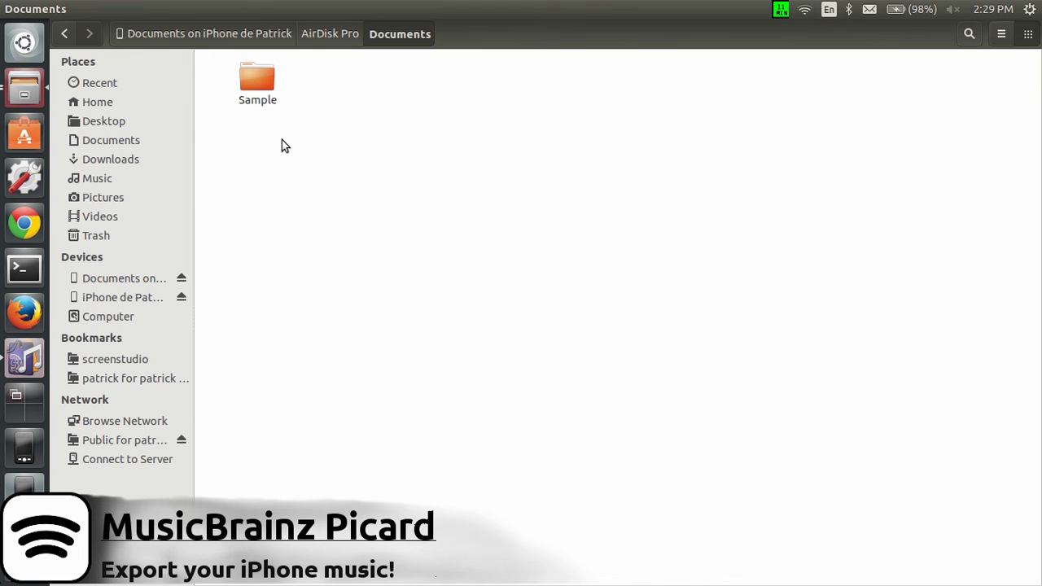
- Go up to the Documents on iPhone level listing AirDisk Pro, MetaWatch Manager, My Cloud and Transit
click(273, 33)
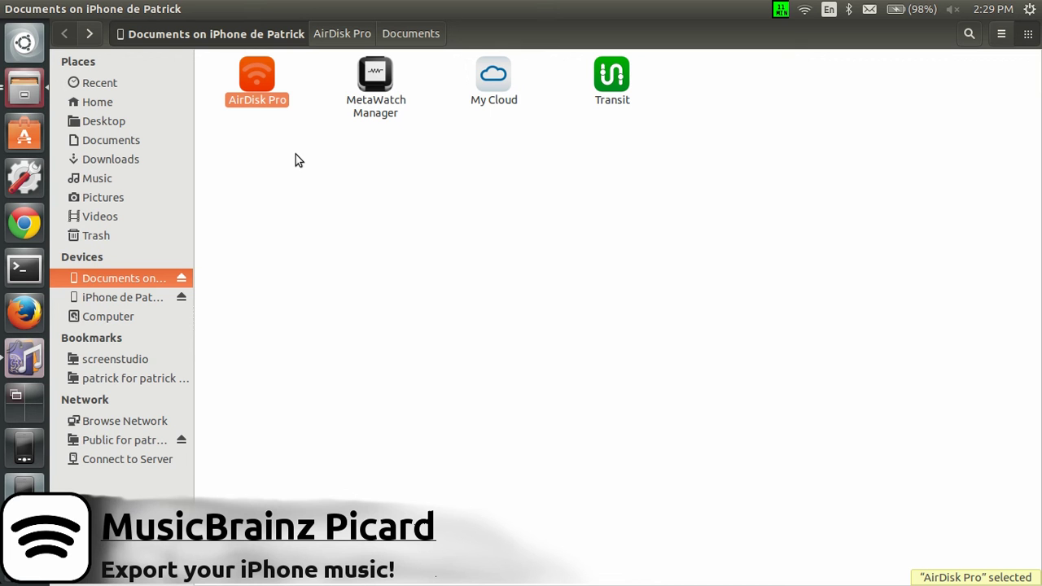
- Bring MusicBrainz Picard forward, showing matched albums like Use Your Illusion I and zero unmatched files
click(11, 353)
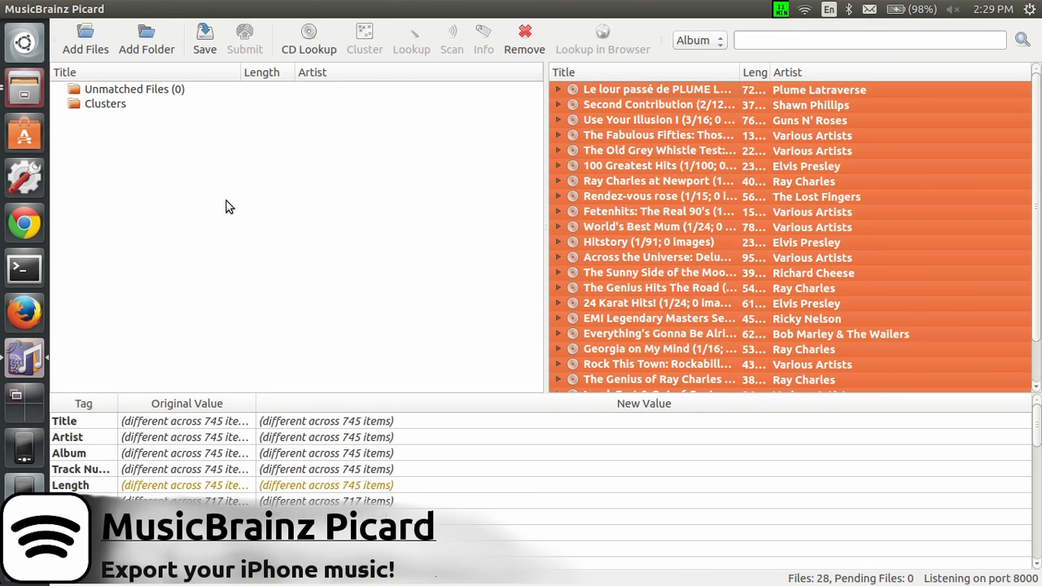